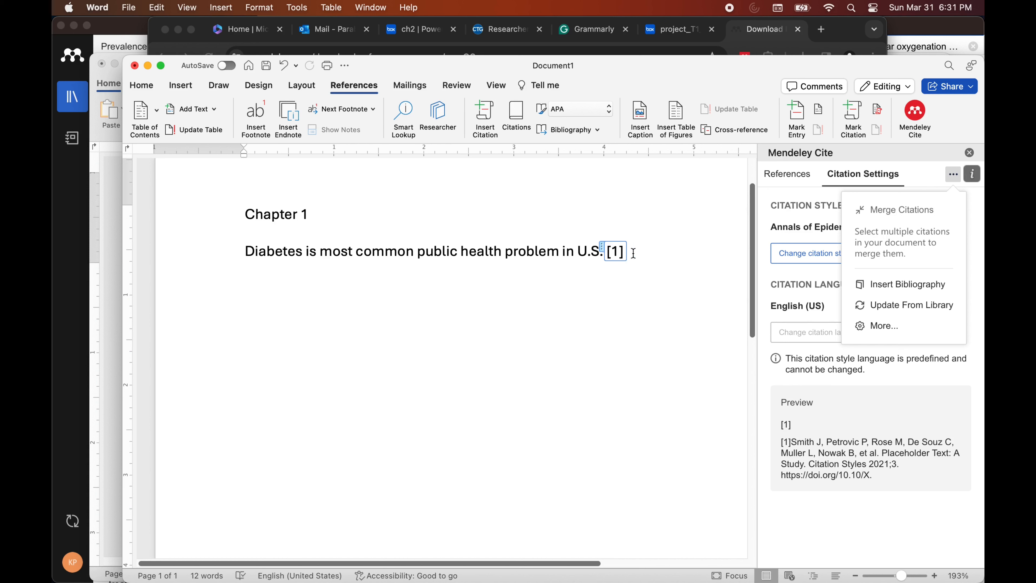
Insert the Mendeley bibliography on a new line below the cited diabetes sentence in Document1
left_click(714, 212)
left_click(659, 266)
key("Return")
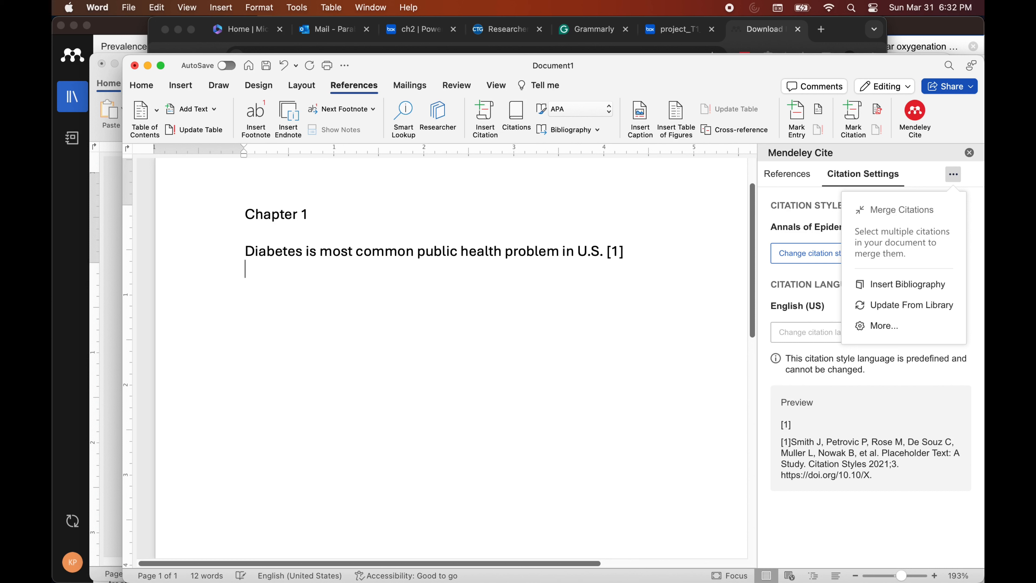
left_click(917, 285)
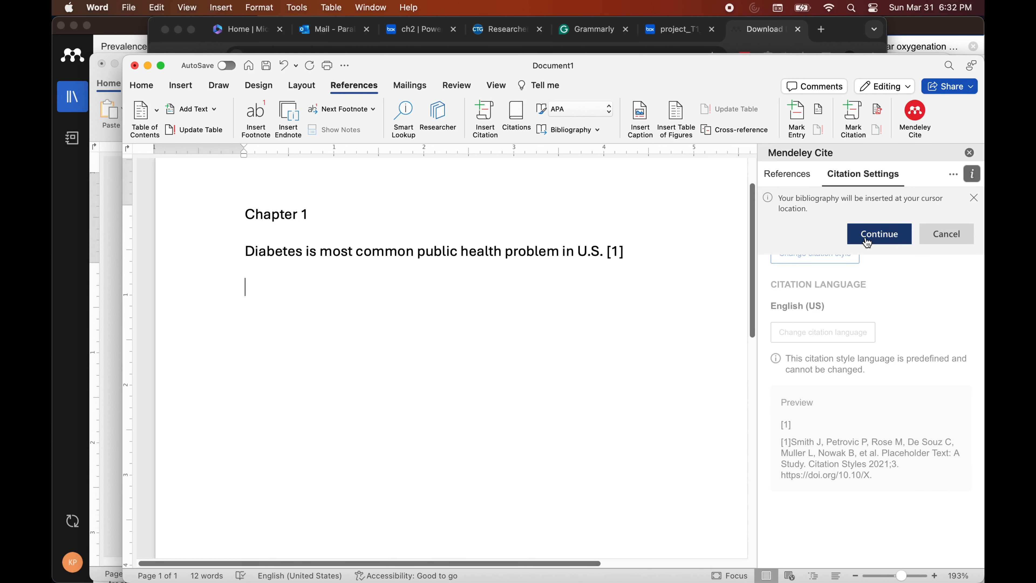
left_click(865, 238)
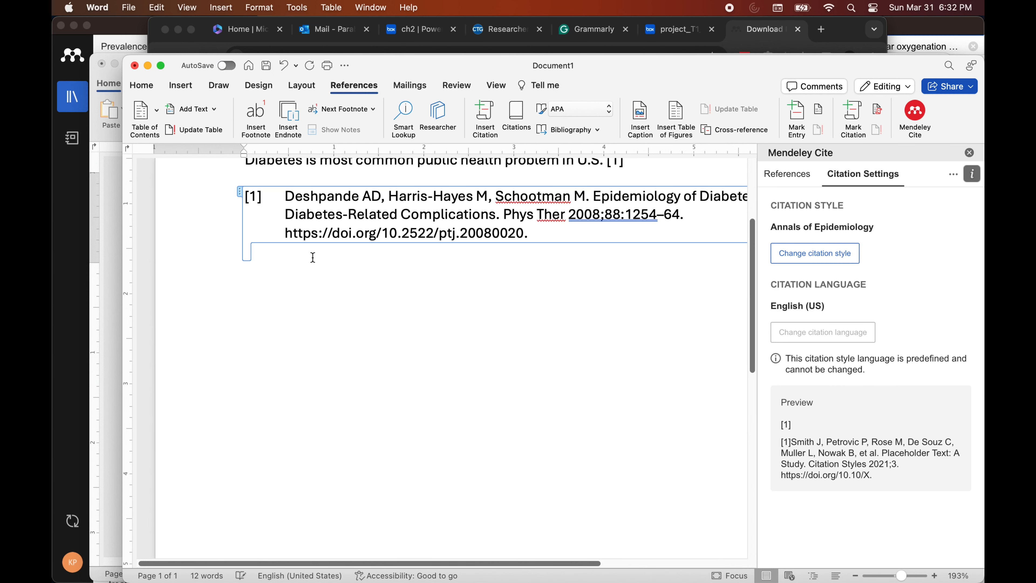
Add the heading "References" on its own line directly above the bibliography entry in Document1
scroll(313, 257, "up", 2)
scroll(312, 257, "up", 1)
left_click(339, 276)
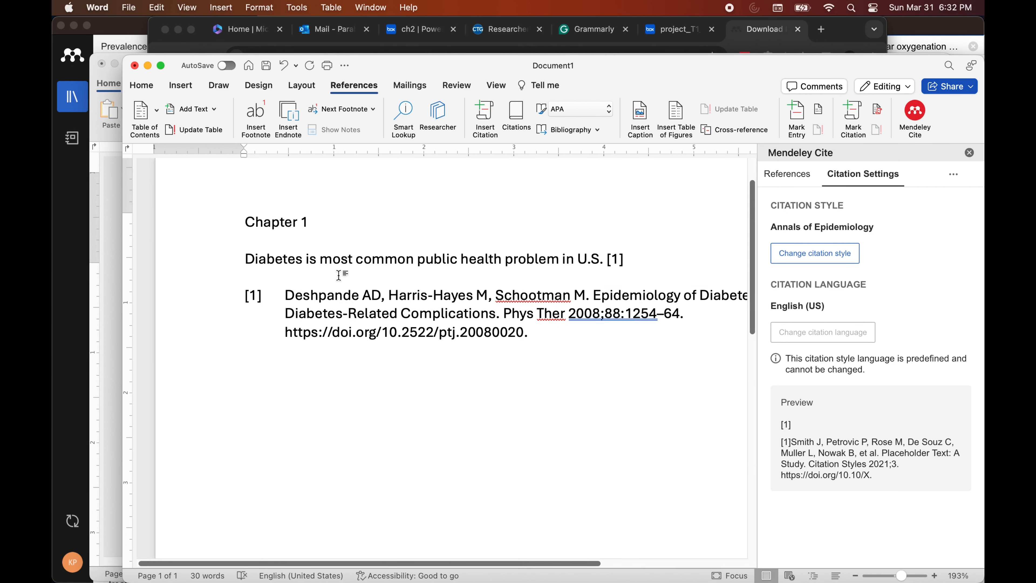
key("Return")
type("Refere")
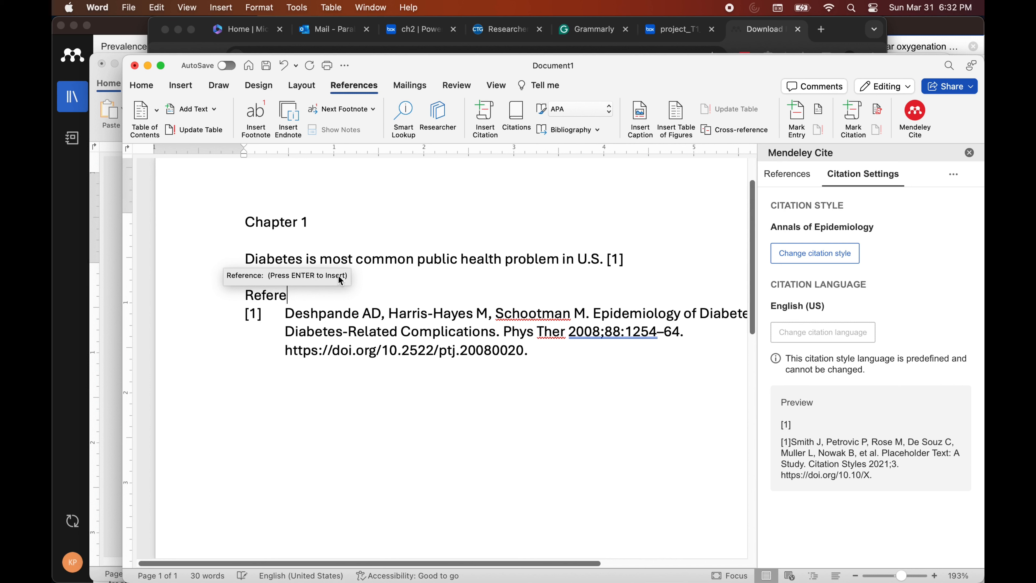
type("bces")
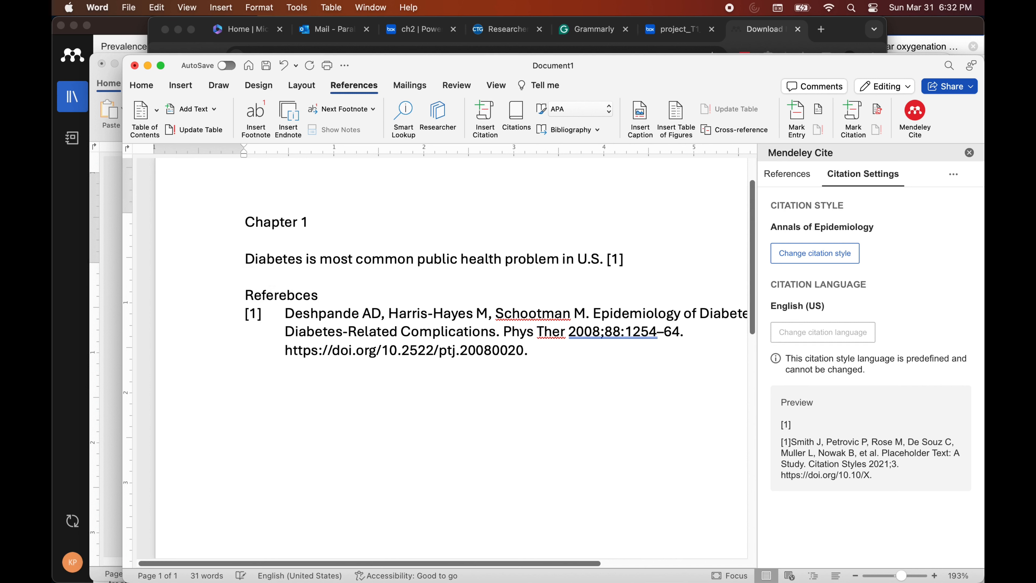
key("BackSpace")
key("BackSpace")
key("BackSpace")
key("BackSpace")
type("nces")
Center the "References" heading above the numbered bibliography entry in Document1
double_click(305, 292)
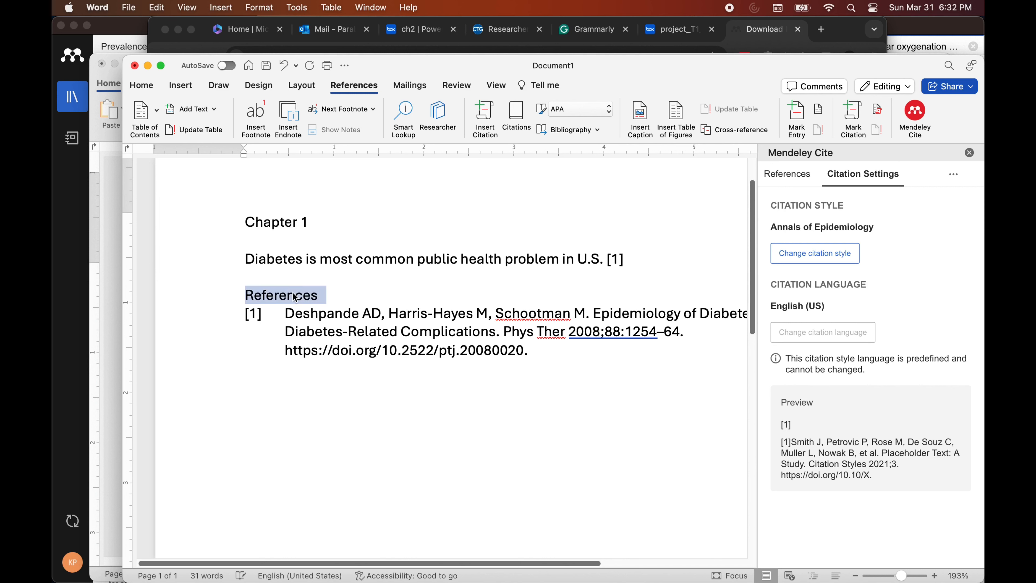
left_click(151, 86)
left_click(430, 134)
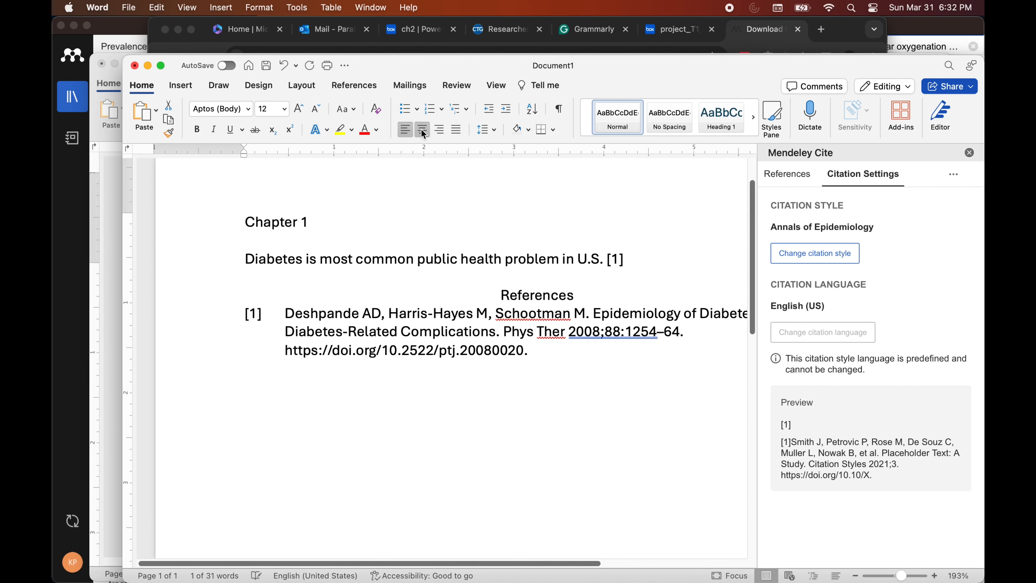
left_click(250, 367)
Switch to Document2 and write "It has major economic burden" on a new line below the Chapter 2 heading
left_click_drag(255, 231, 566, 362)
mouse_move(479, 574)
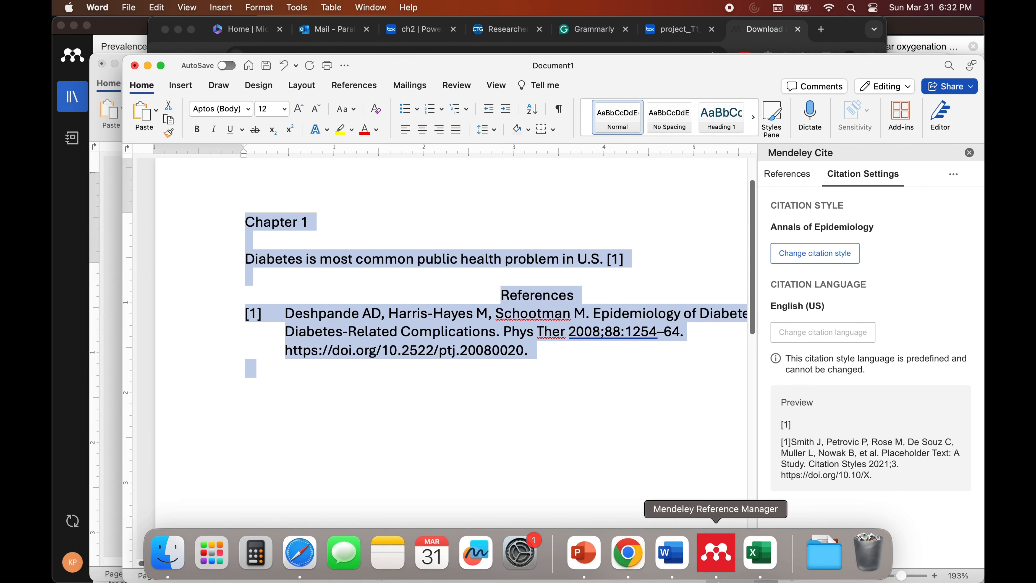
right_click(688, 565)
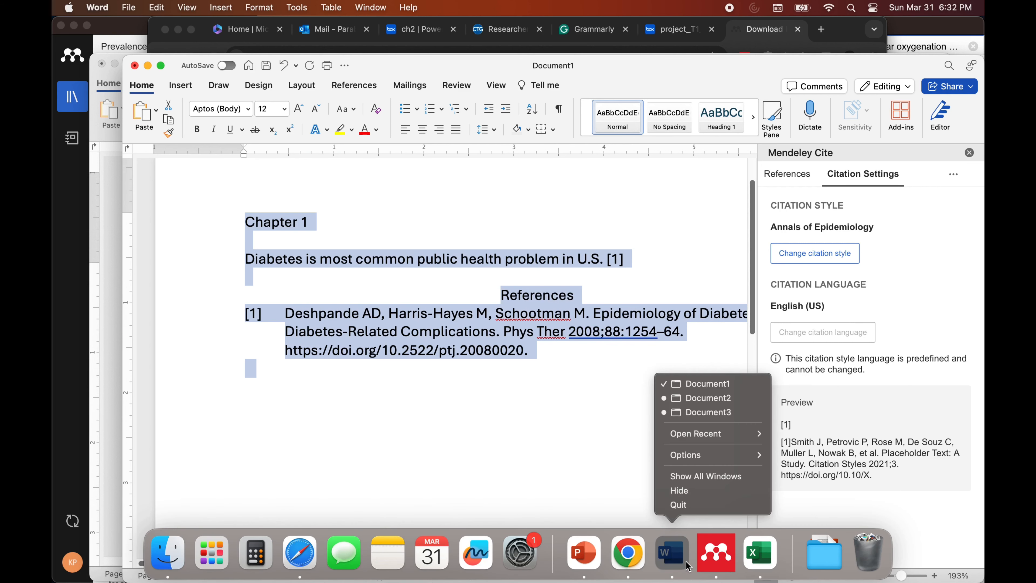
left_click(693, 398)
key("Return")
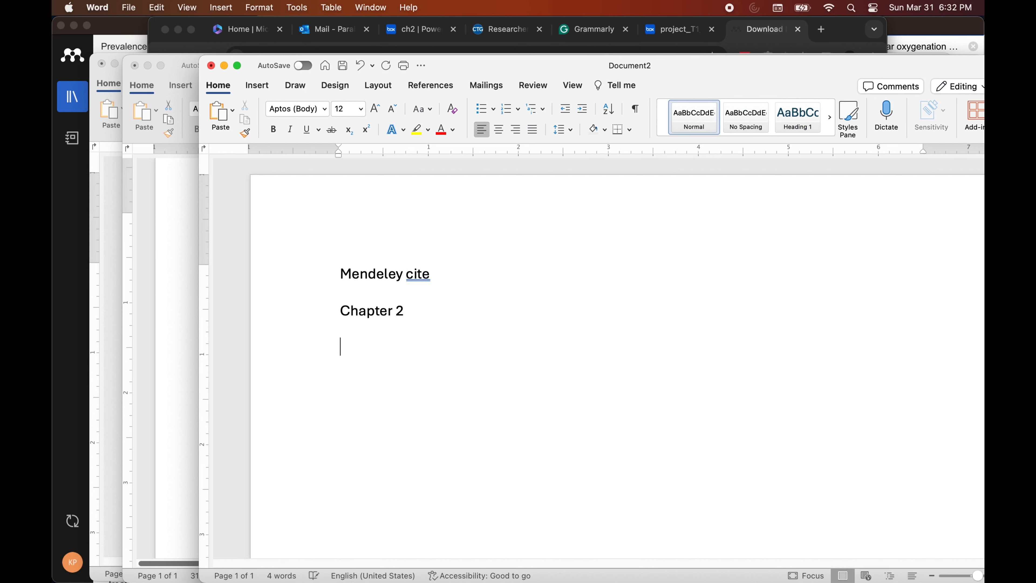
type("It has major ")
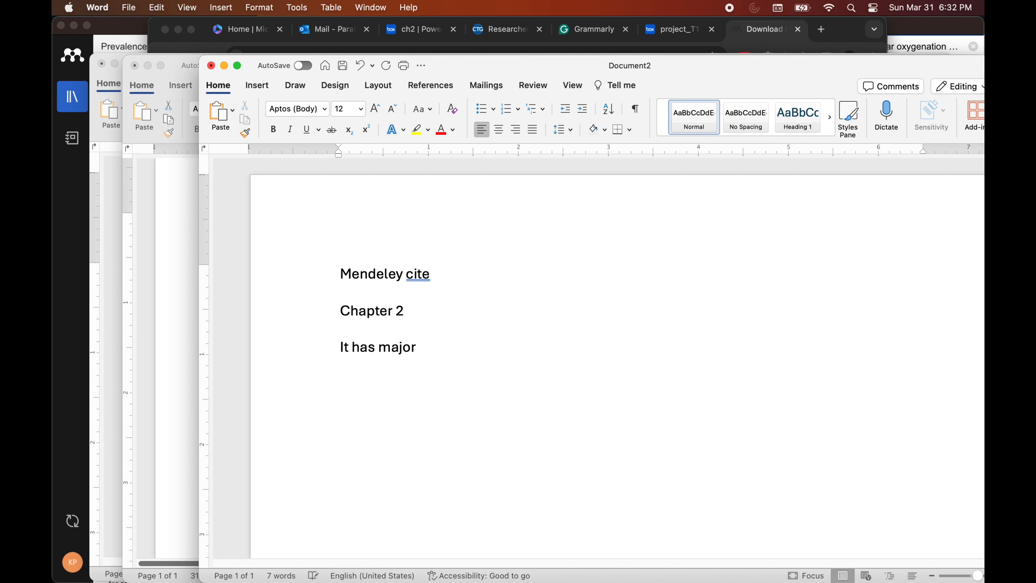
type("fin")
key("BackSpace")
key("BackSpace")
key("BackSpace")
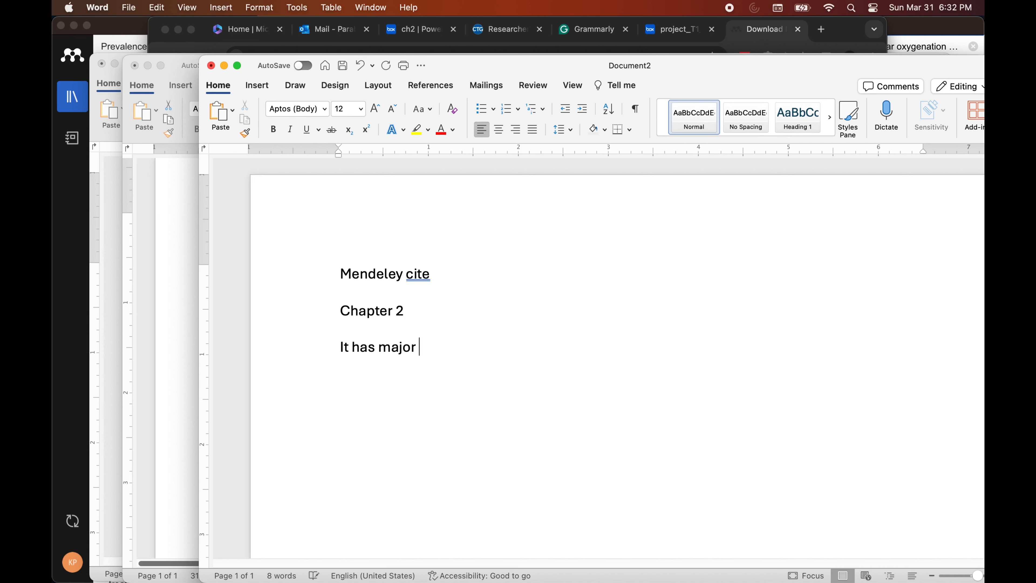
type("economic burde")
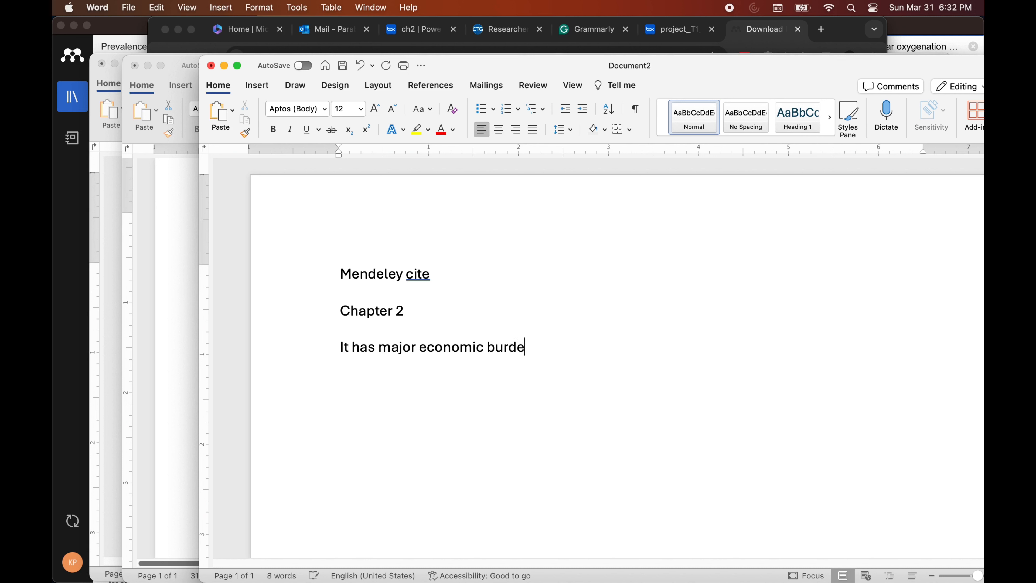
type("n")
Open the Mendeley Cite add-in in Document2 and reposition the window so the reference list is fully visible
left_click(422, 94)
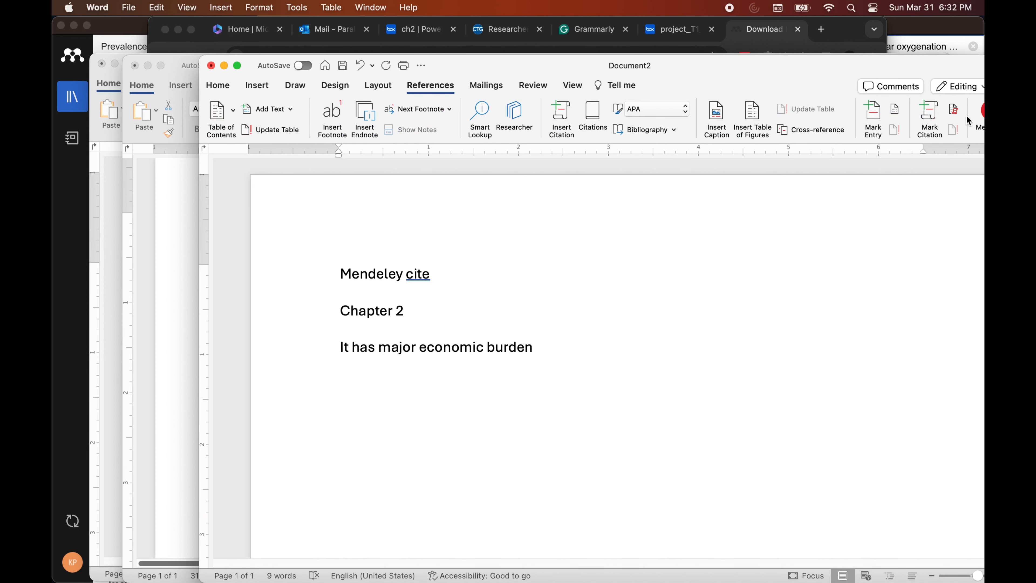
left_click(978, 112)
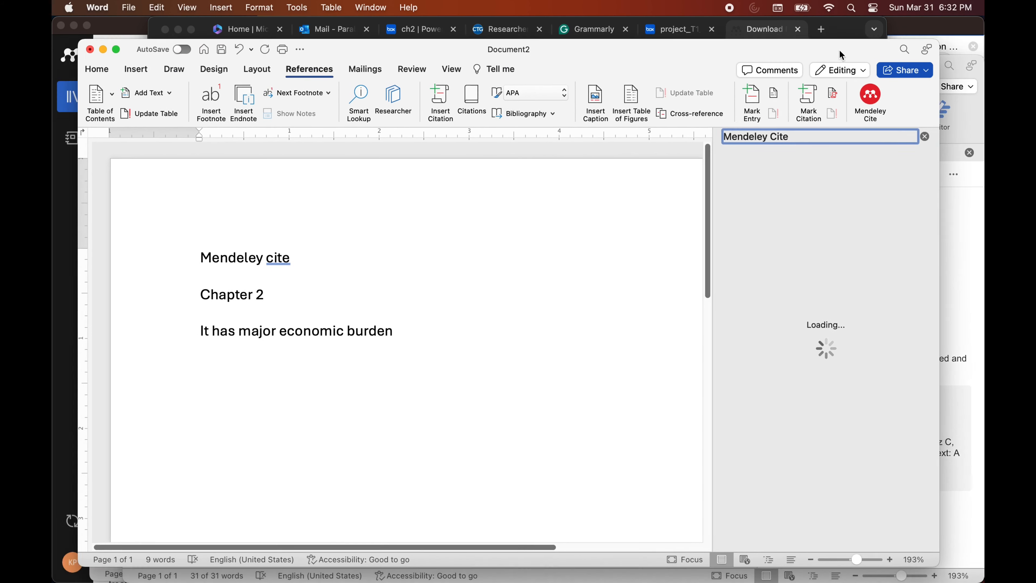
left_click_drag(825, 52, 858, 48)
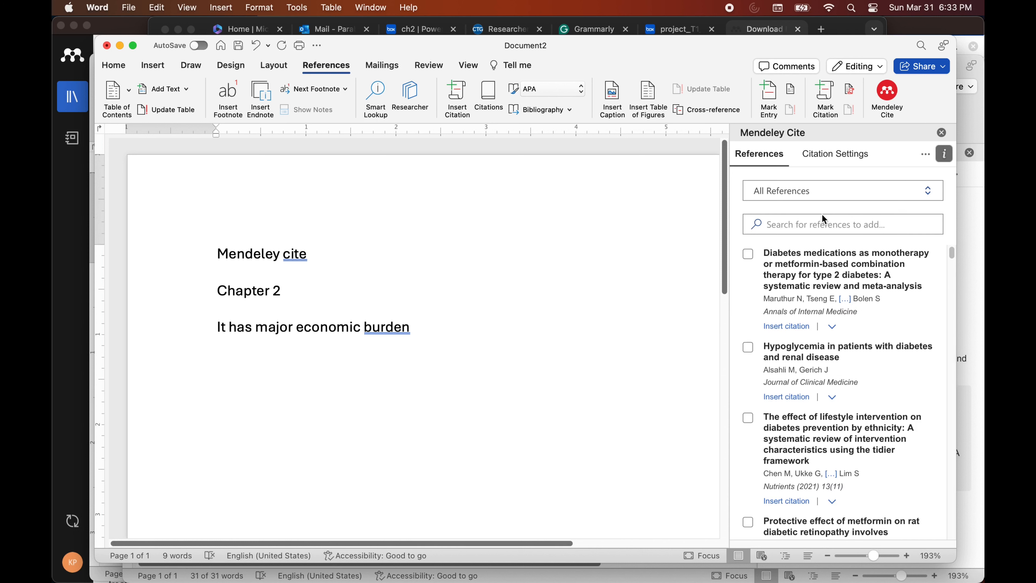
Cite "Diabetes medications as monotherapy or metformin-based combination therapy for type 2 diabetes" after "burden" and end the sentence with a period
left_click(473, 322)
left_click(748, 254)
left_click(747, 254)
left_click(789, 329)
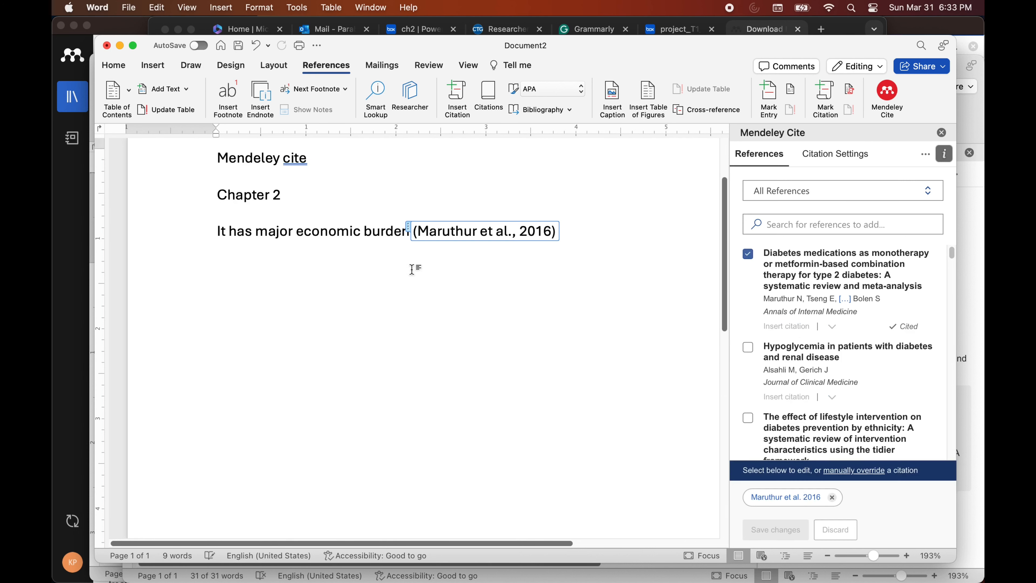
left_click(398, 239)
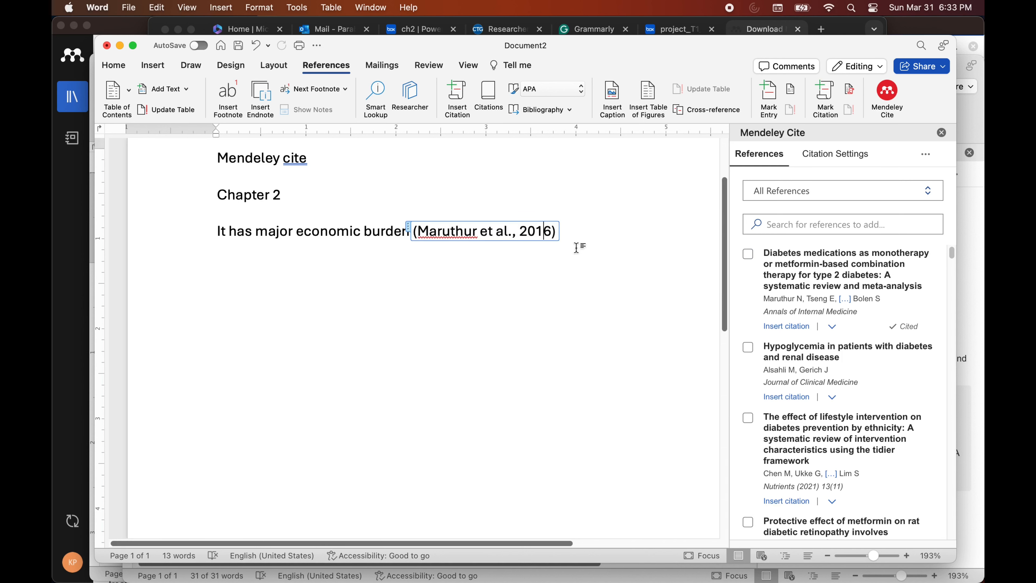
left_click(569, 242)
type(".")
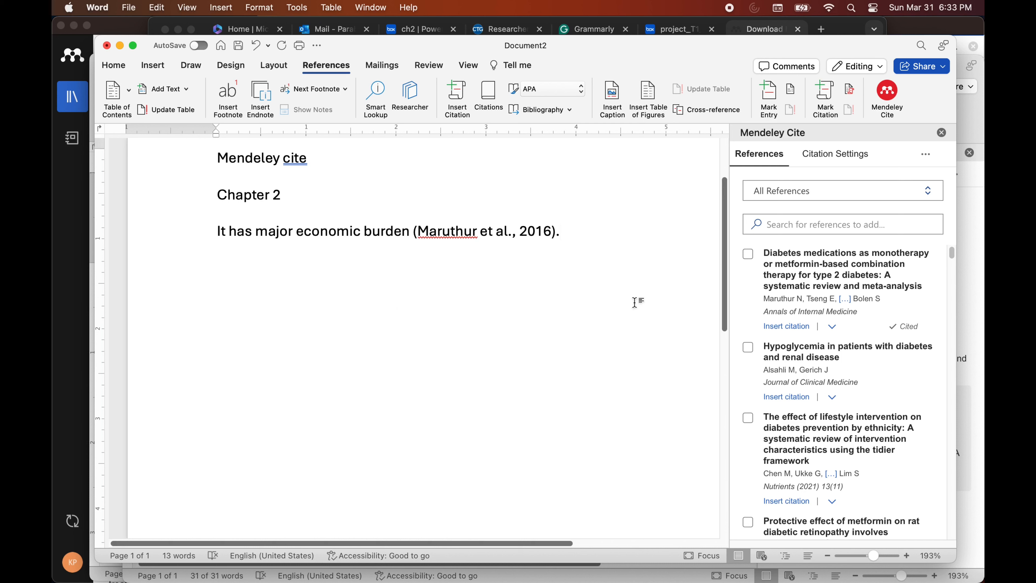
Insert the Mendeley bibliography on a new line below the economic burden sentence in Document2
key("Return")
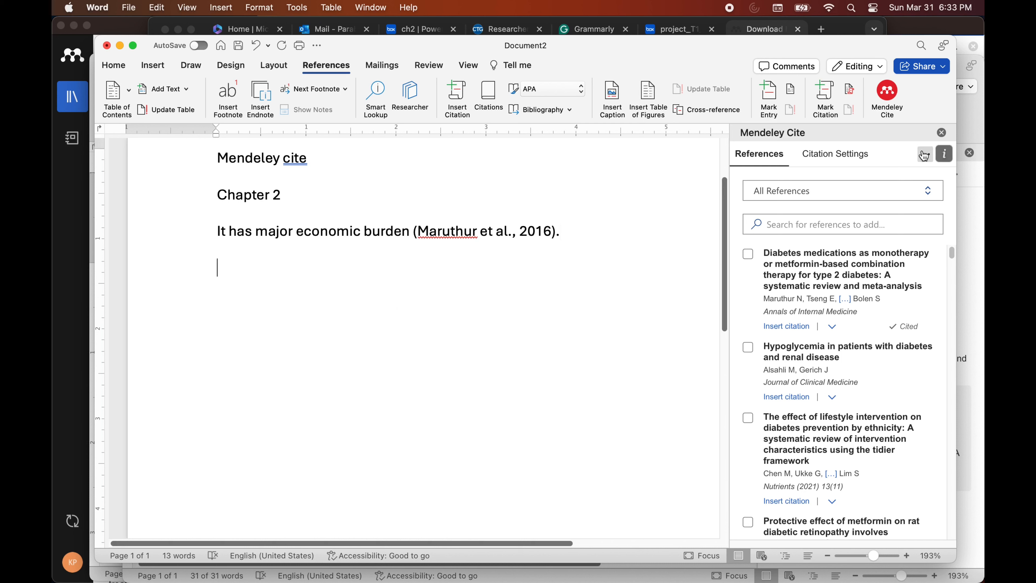
left_click(925, 153)
left_click(874, 266)
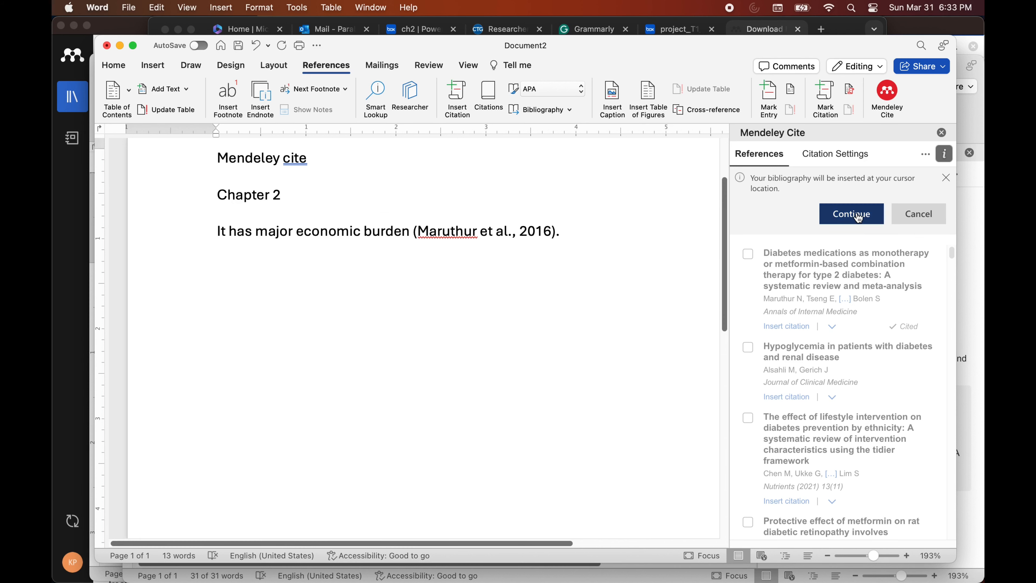
left_click(851, 213)
scroll(407, 347, "up", 5)
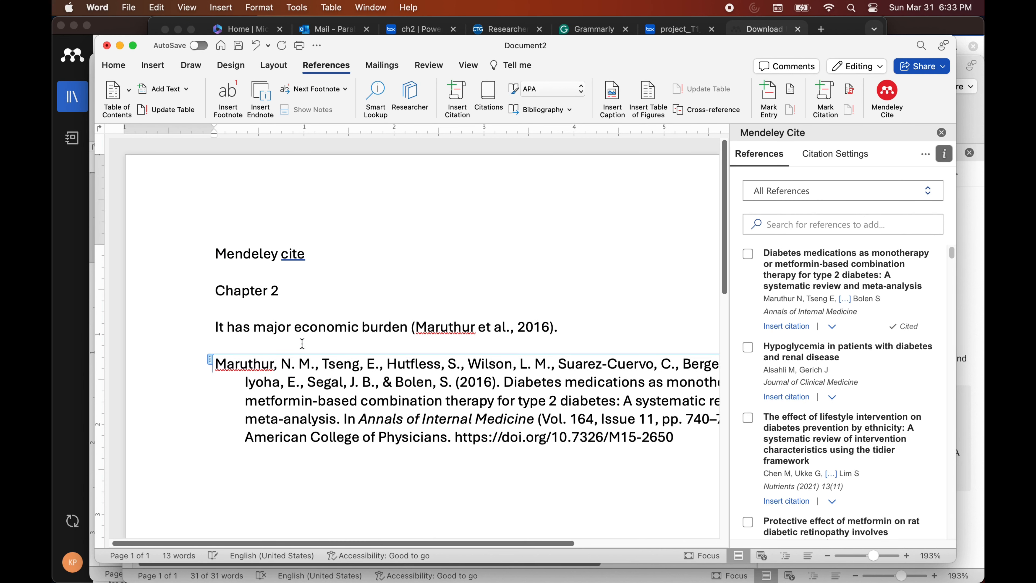
Add the heading "References" on its own line directly above the bibliography entry in Document2
key("Return")
key("Up")
type("Refer")
key("Return")
type("s")
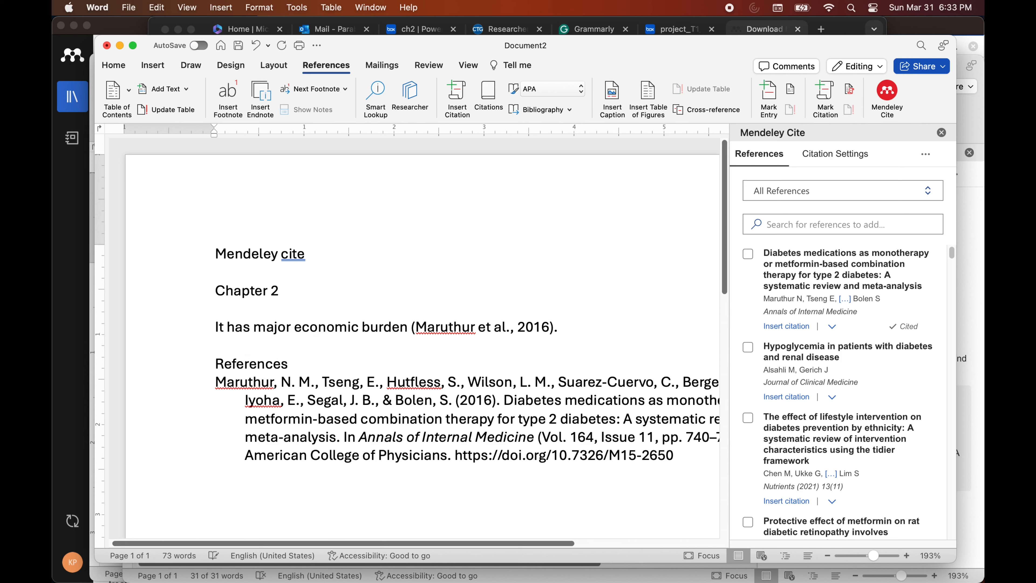
Center the "References" heading above the bibliography entry in Document2
triple_click(263, 363)
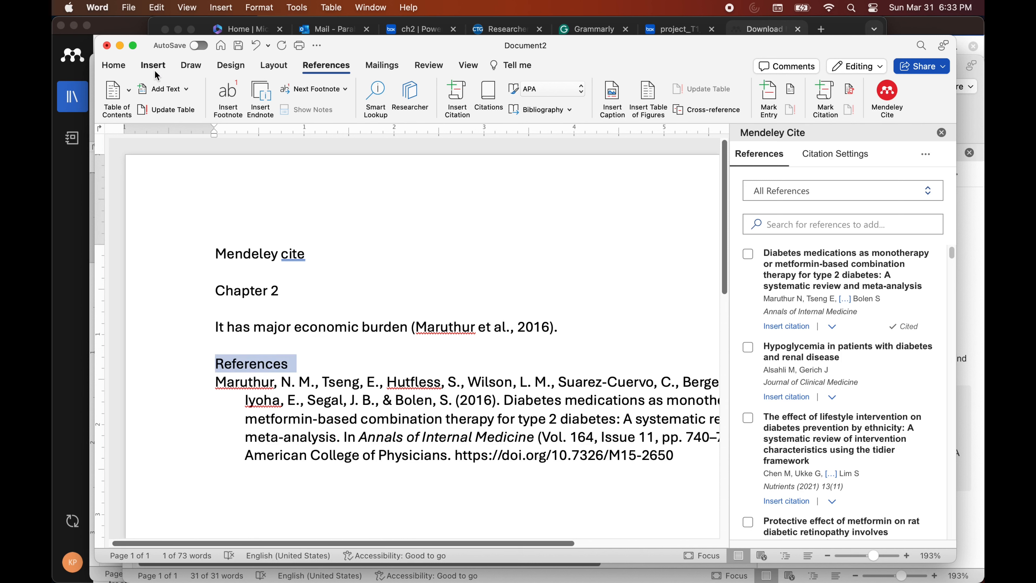
left_click(115, 65)
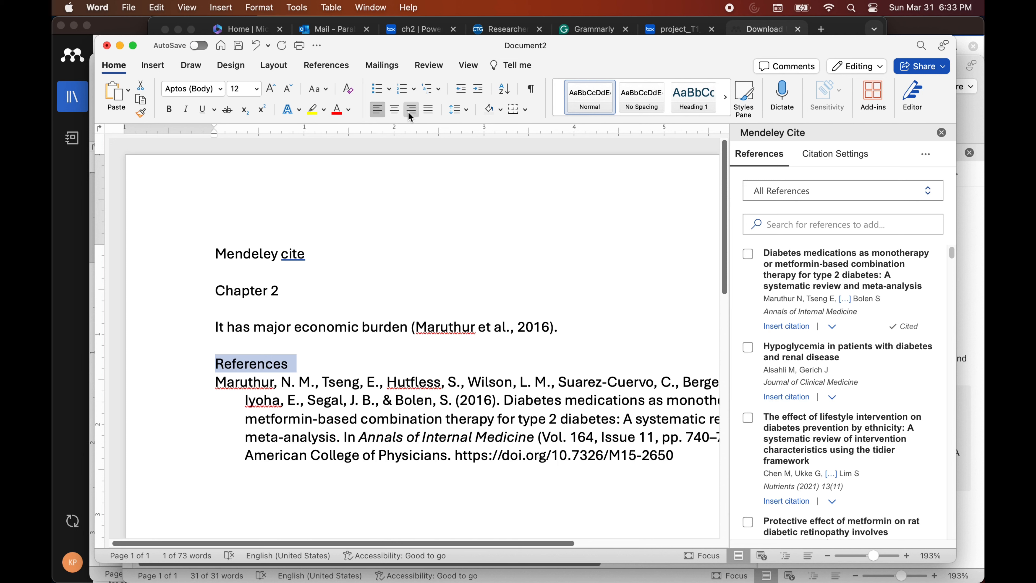
left_click(394, 109)
left_click(344, 364)
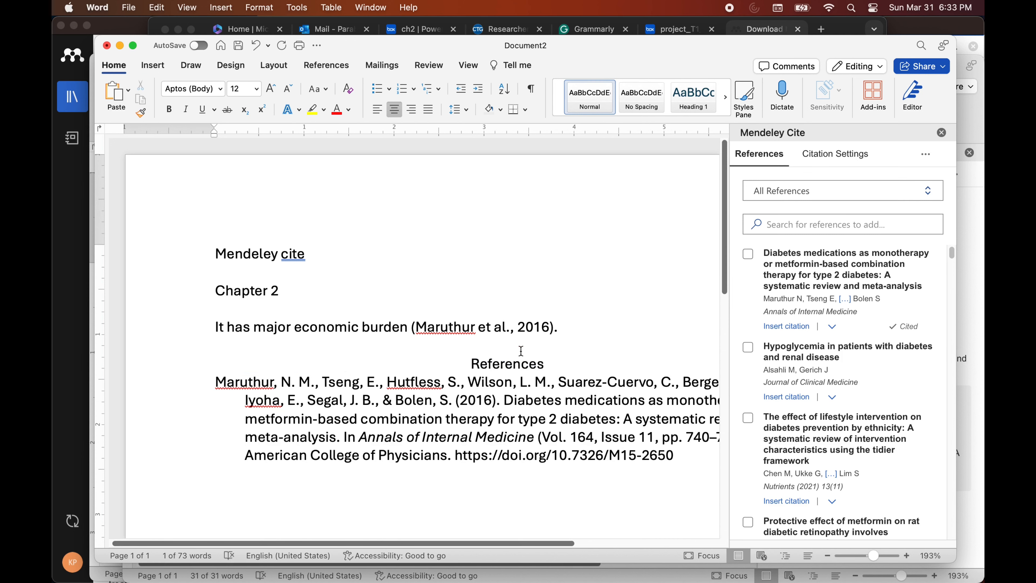
Switch to Document1 and copy the Chapter 1 heading together with its cited diabetes sentence, leaving out the references
left_click_drag(590, 329, 210, 249)
mouse_move(479, 579)
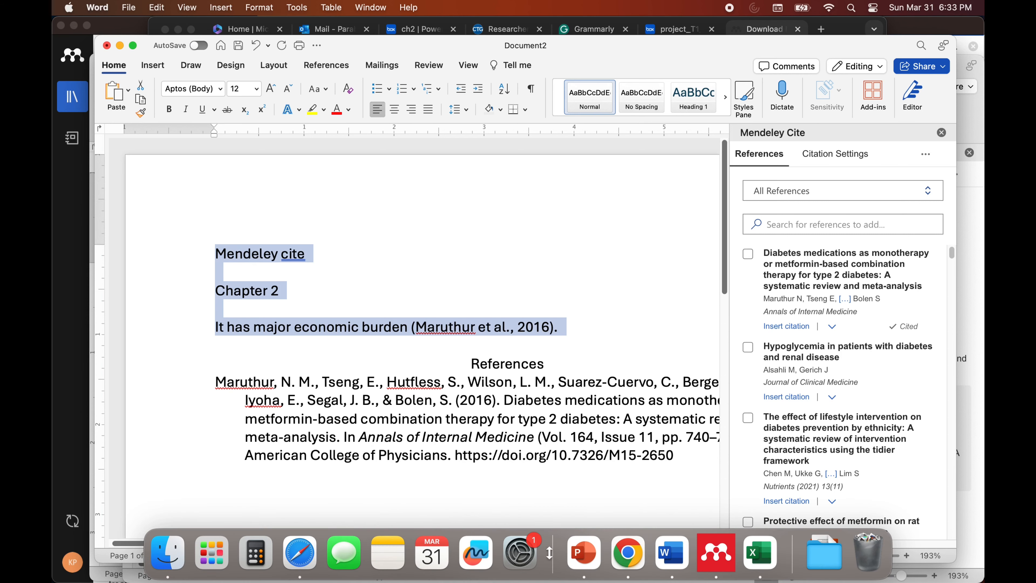
right_click(677, 558)
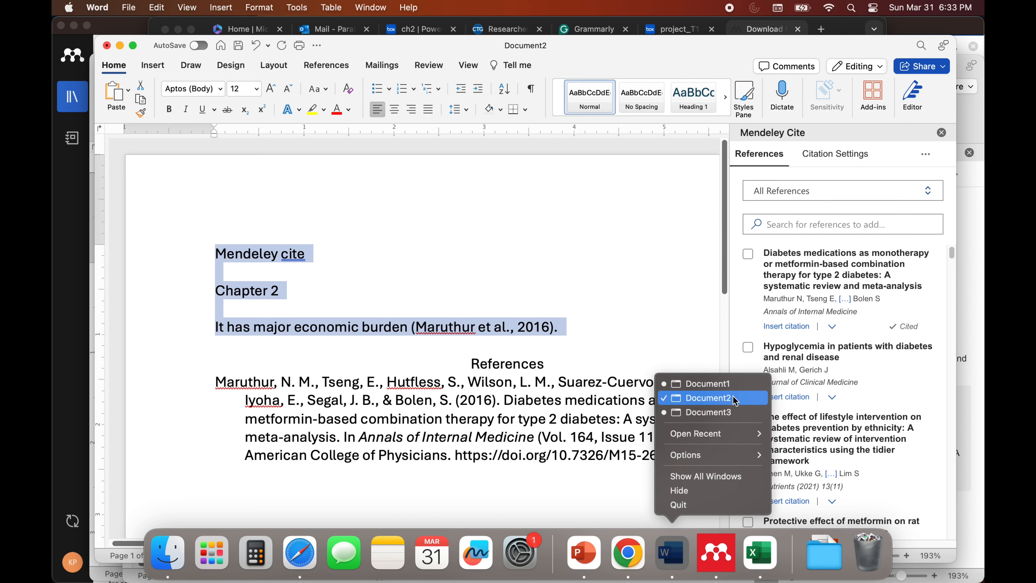
left_click(730, 385)
key("super+a")
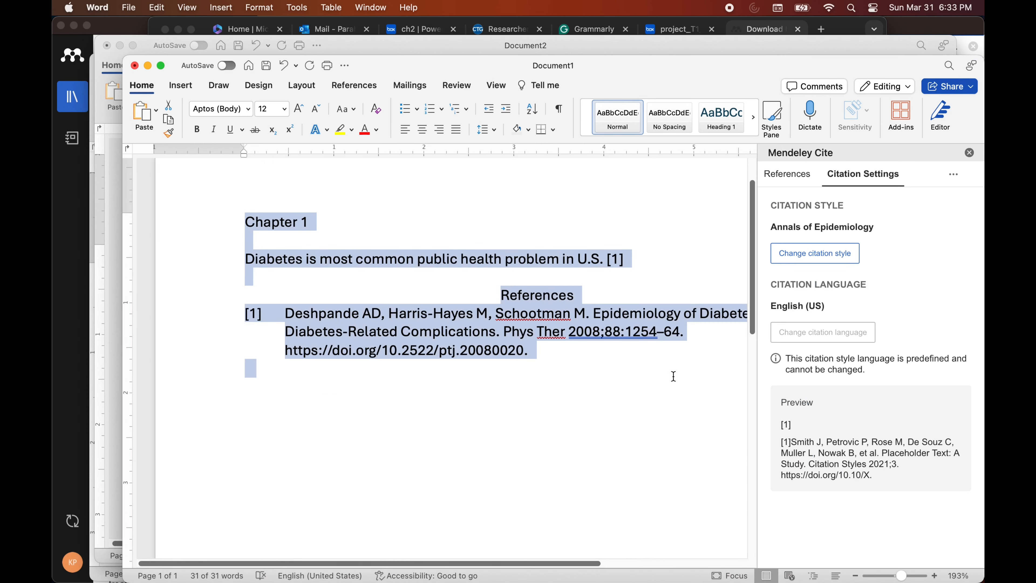
left_click(636, 282)
left_click_drag(636, 253, 183, 219)
key("super+c")
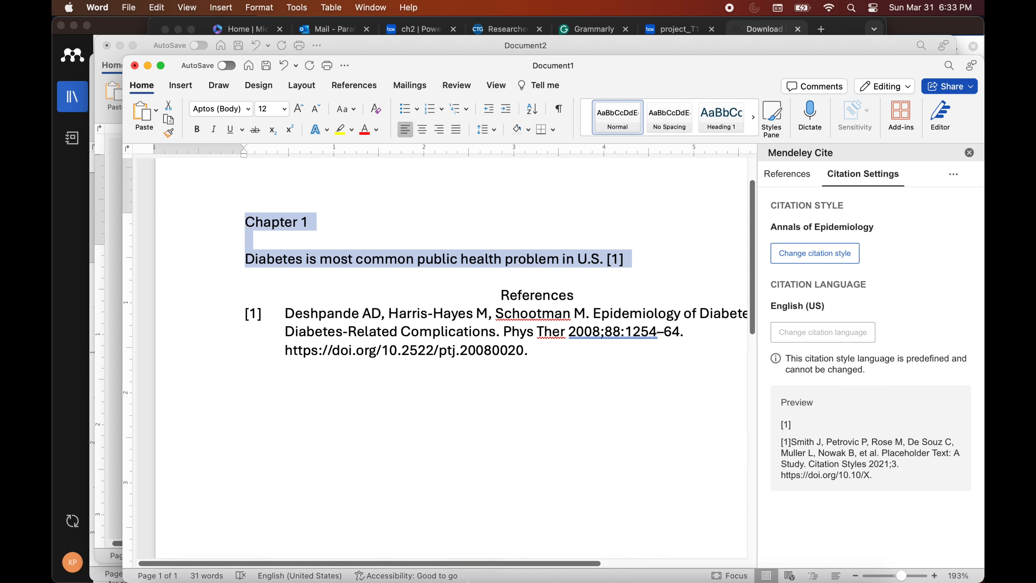
Switch to Document3 and paste the copied Chapter 1 text on a new line below the Chapter 2 heading
mouse_move(590, 576)
right_click(671, 556)
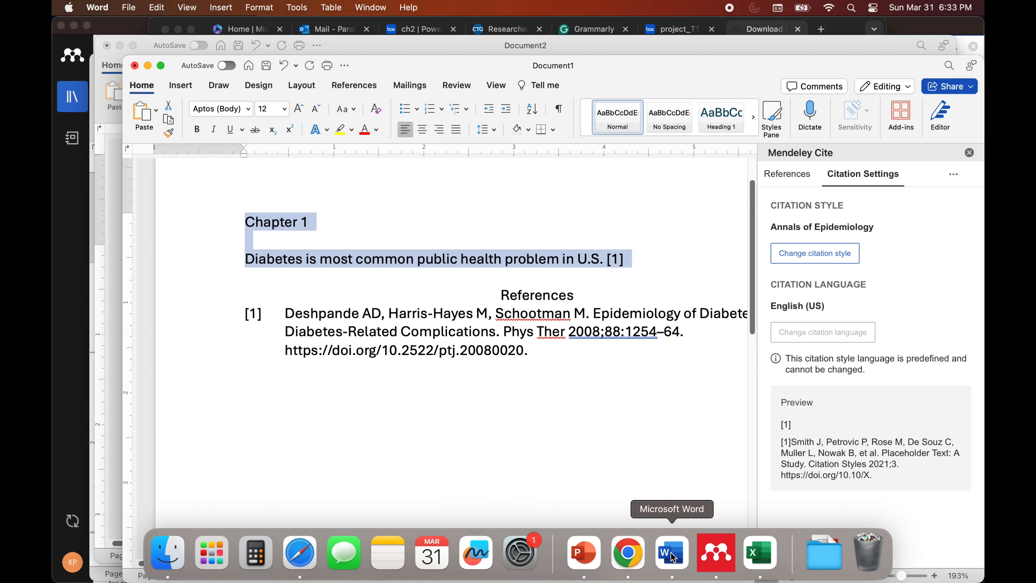
right_click(672, 556)
left_click(708, 413)
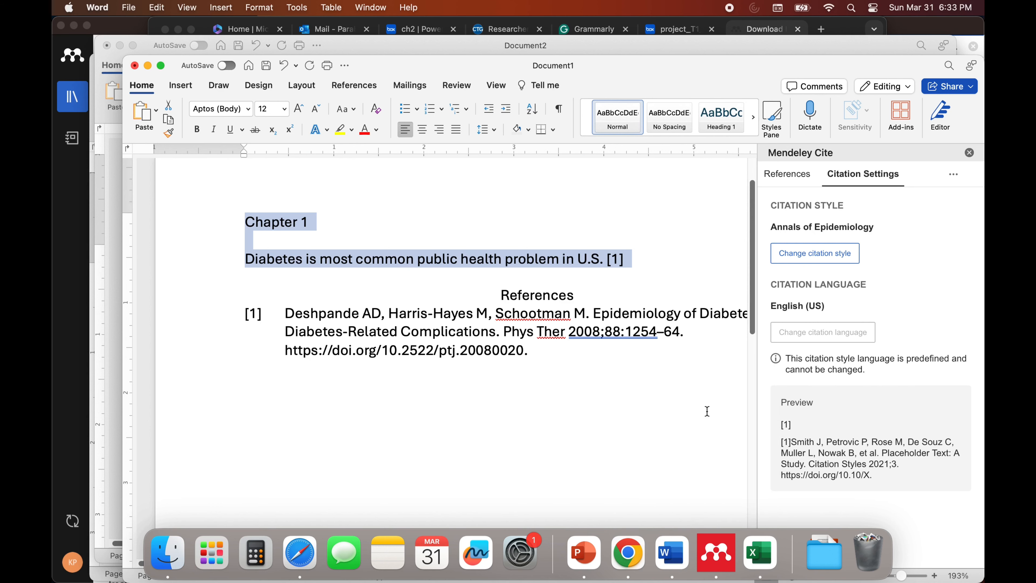
key("Return")
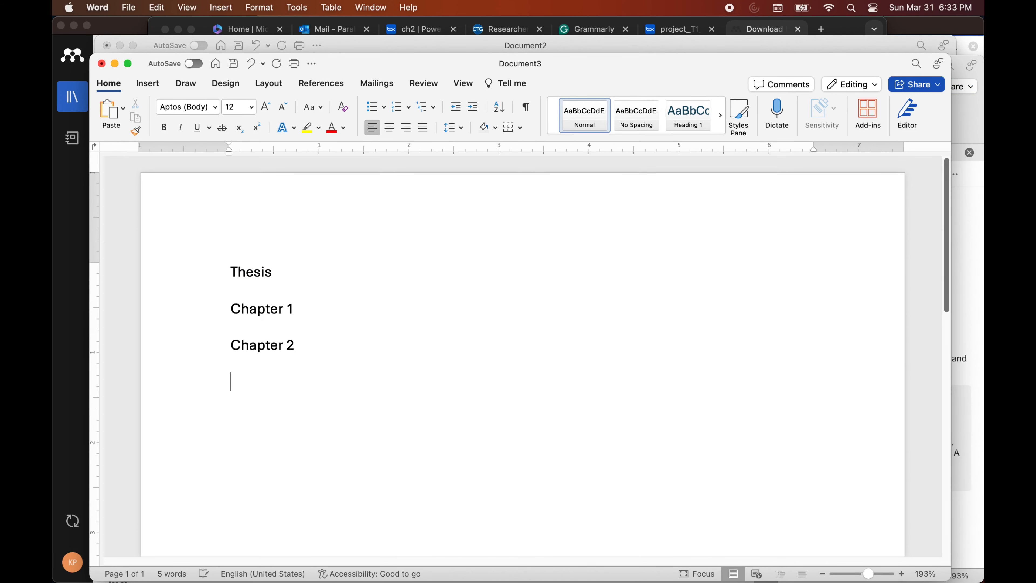
key("super+v")
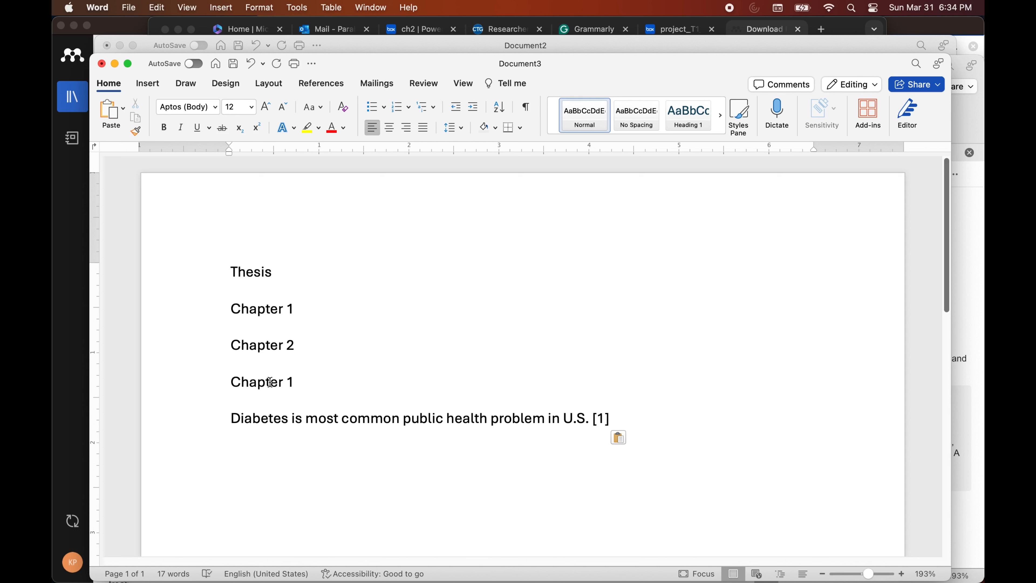
Add the heading "Content" on its own line above the pasted Chapter 1 text, with a blank line separating it from the chapter list
left_click_drag(299, 379, 159, 378)
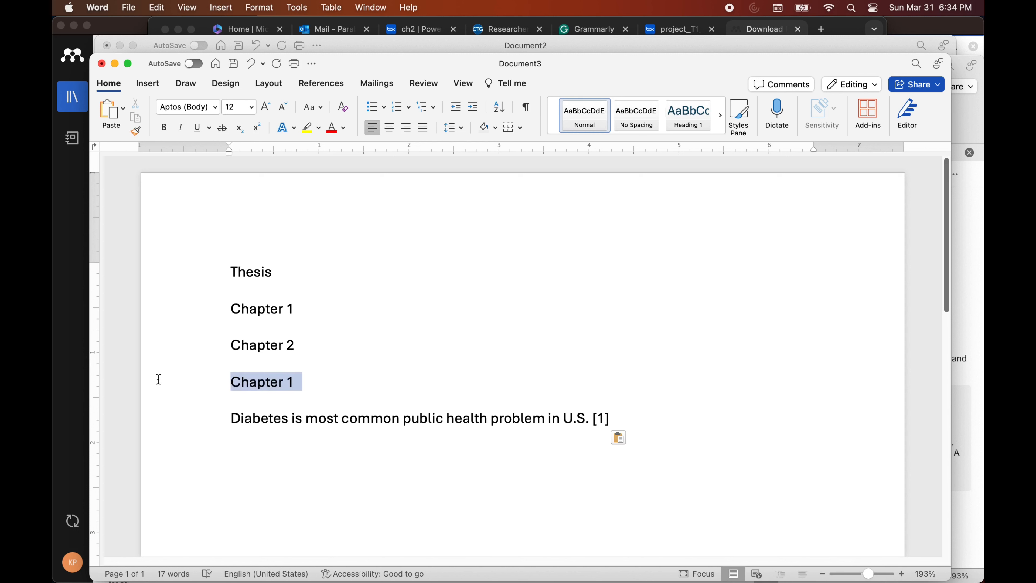
left_click(316, 343)
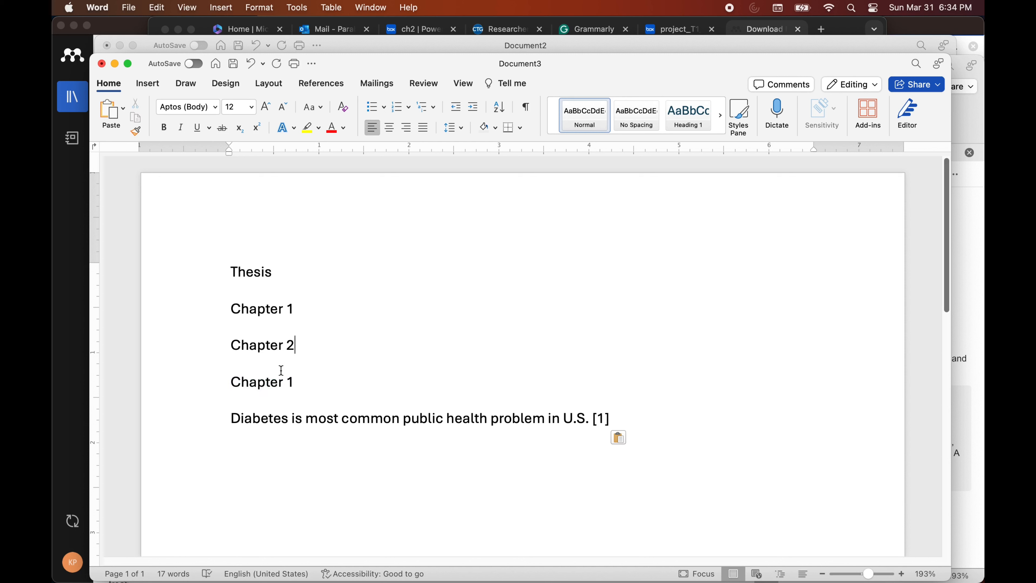
left_click(231, 382)
key("Return")
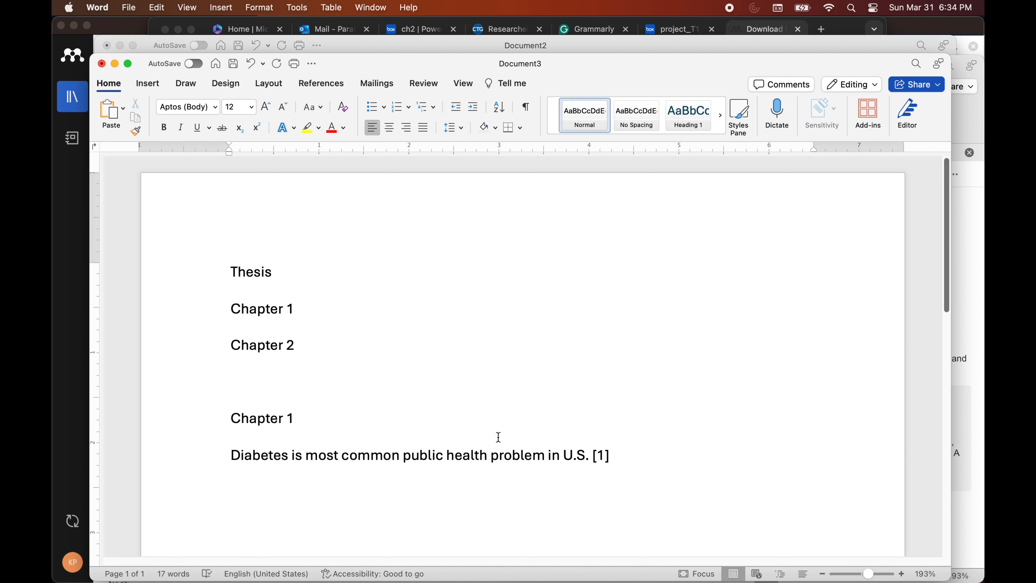
left_click(387, 383)
type("Content")
left_click(219, 382)
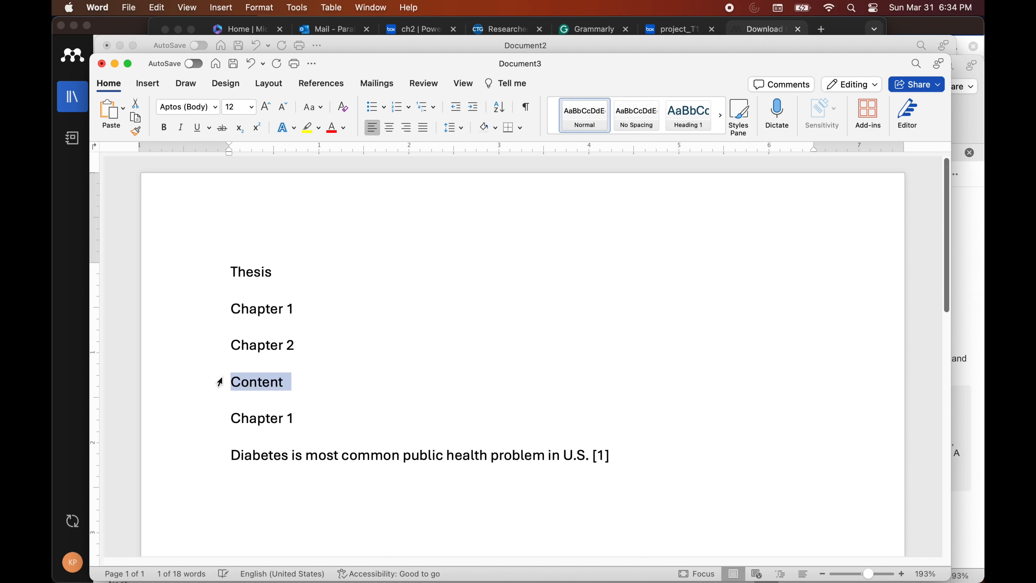
key("Left")
key("Return")
scroll(364, 409, "down", 2)
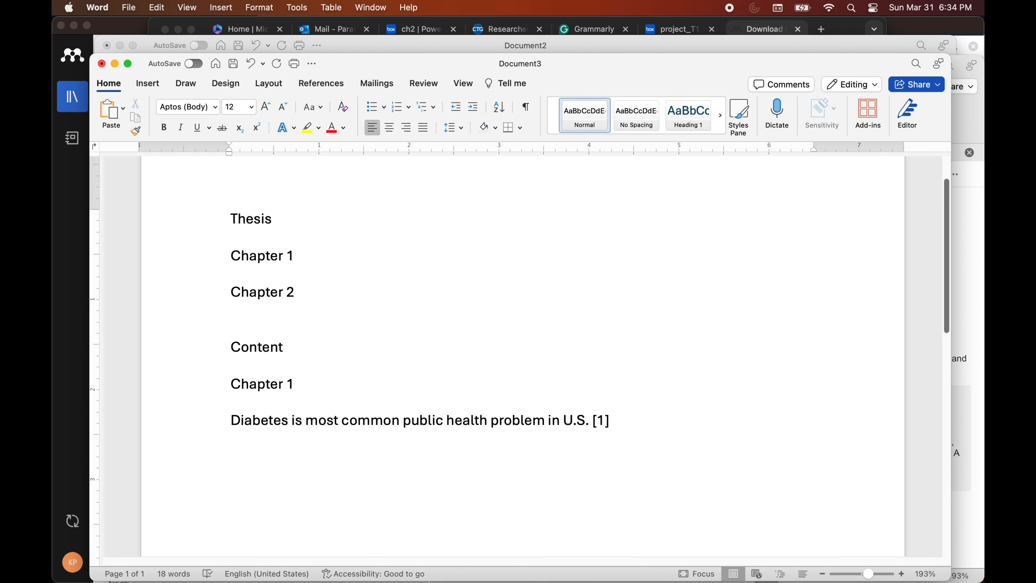
Switch to Document2 and copy the Chapter 2 heading together with its cited economic burden sentence, leaving out the references
mouse_move(723, 578)
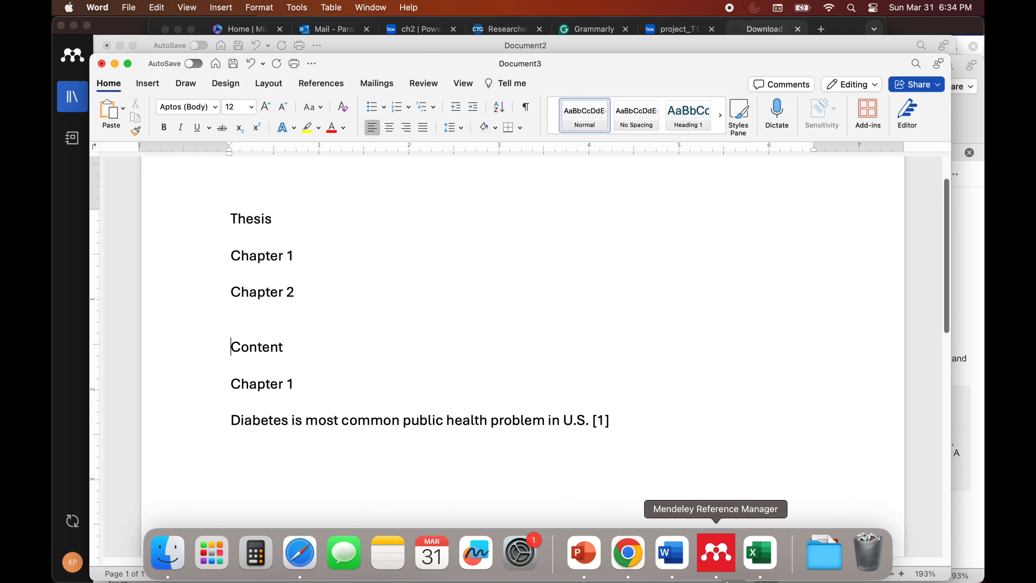
right_click(680, 549)
left_click(697, 397)
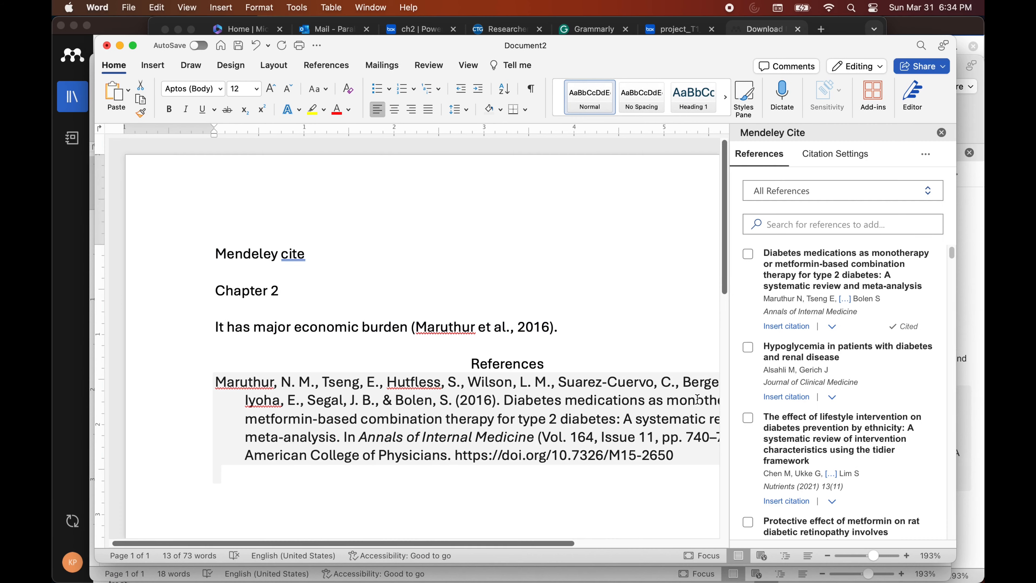
left_click(409, 327)
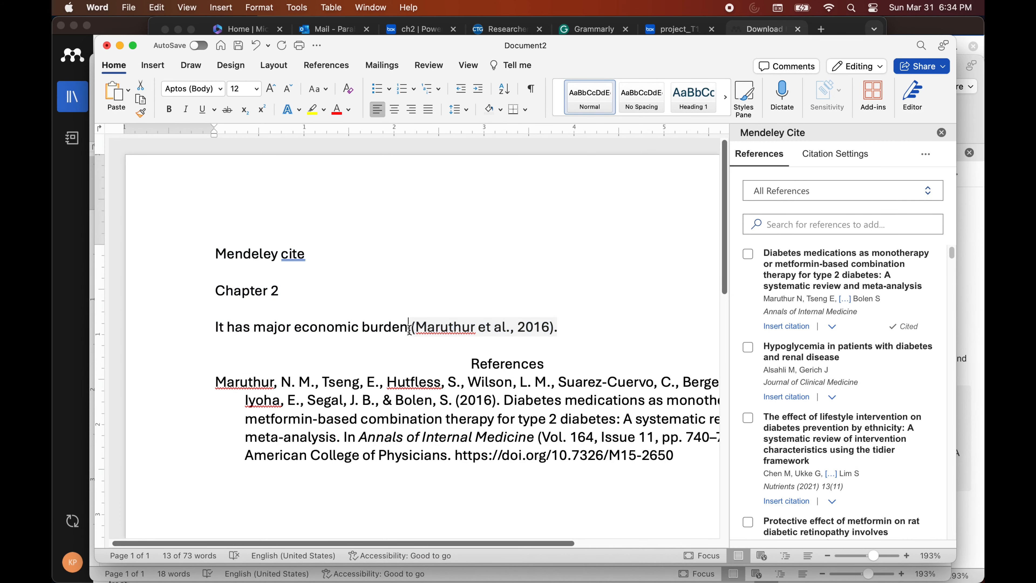
left_click(214, 296)
left_click_drag(215, 295, 595, 334)
key("super+c")
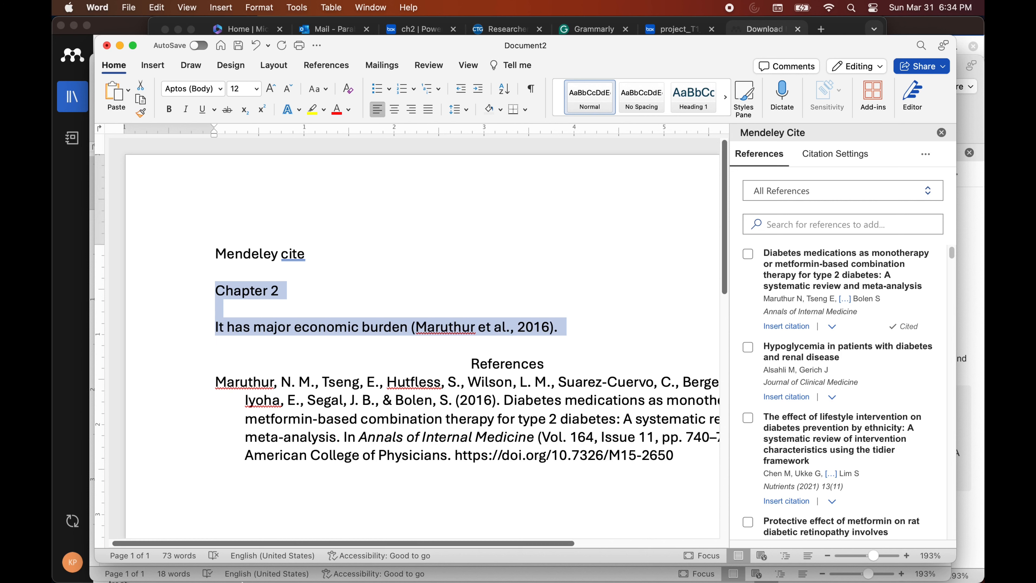
Switch to Document3, end the cited diabetes sentence with a period, and paste the copied Chapter 2 text below it
mouse_move(261, 580)
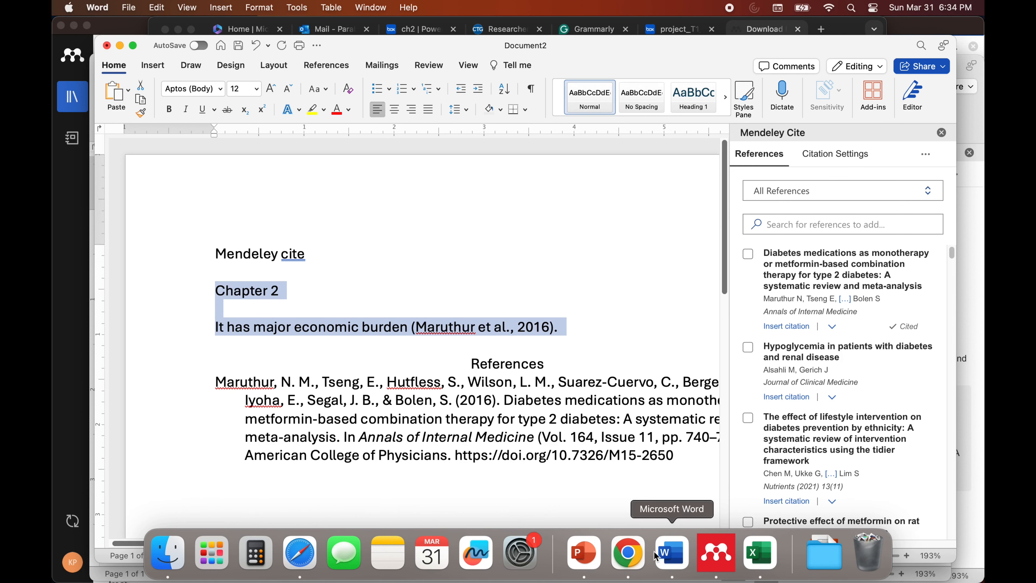
right_click(684, 565)
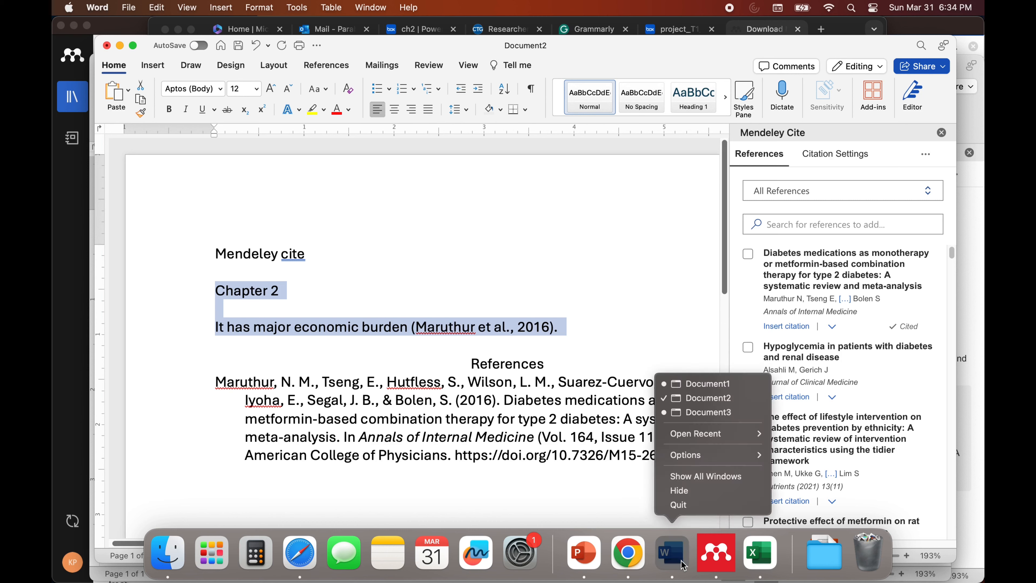
left_click(718, 415)
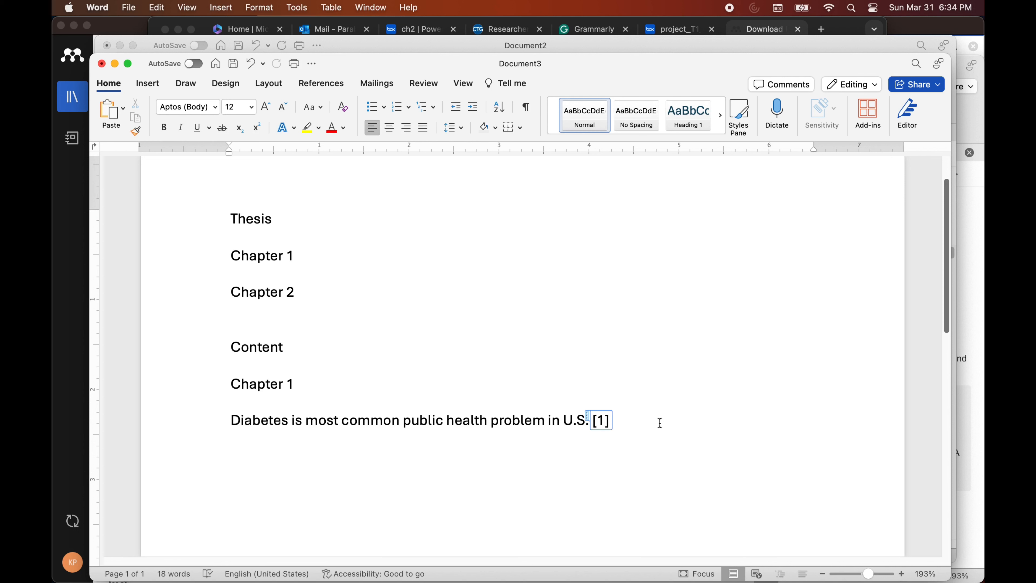
type(".")
key("BackSpace")
key("super+v")
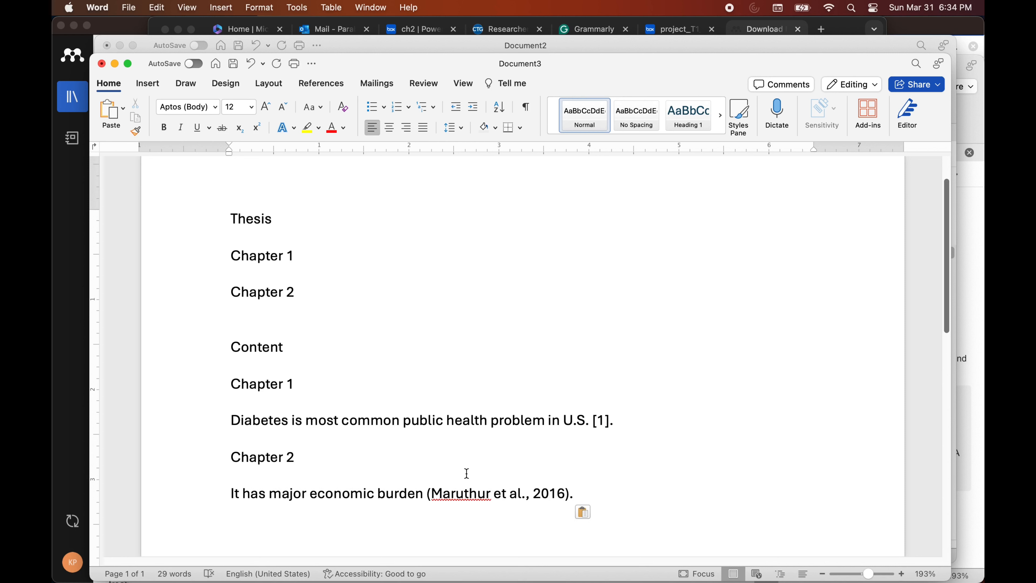
Compare the pasted Chapter 2 citation with the original in Document2 and look through the additional Mendeley Cite options there
left_click(539, 500)
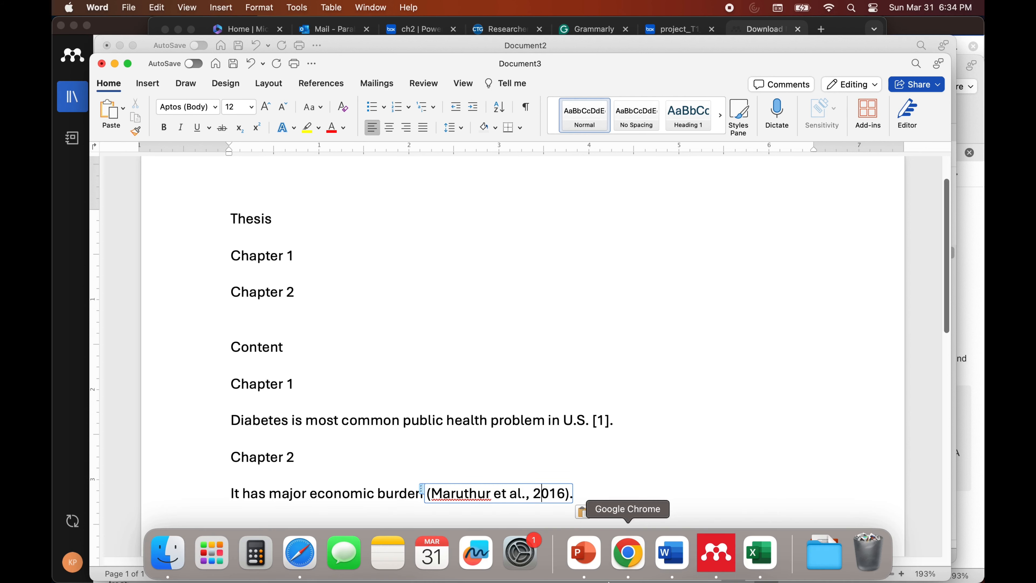
right_click(664, 555)
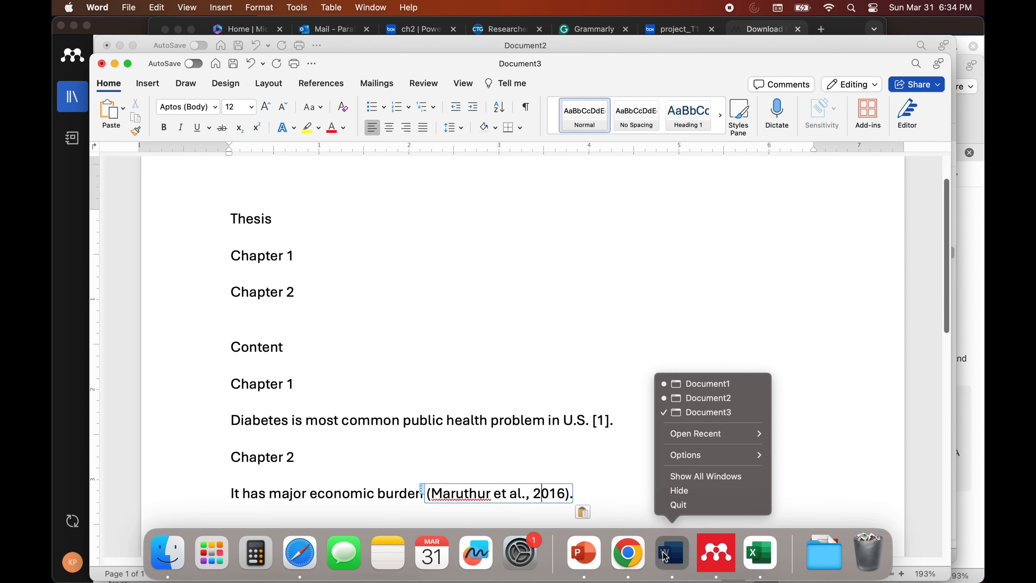
left_click(708, 399)
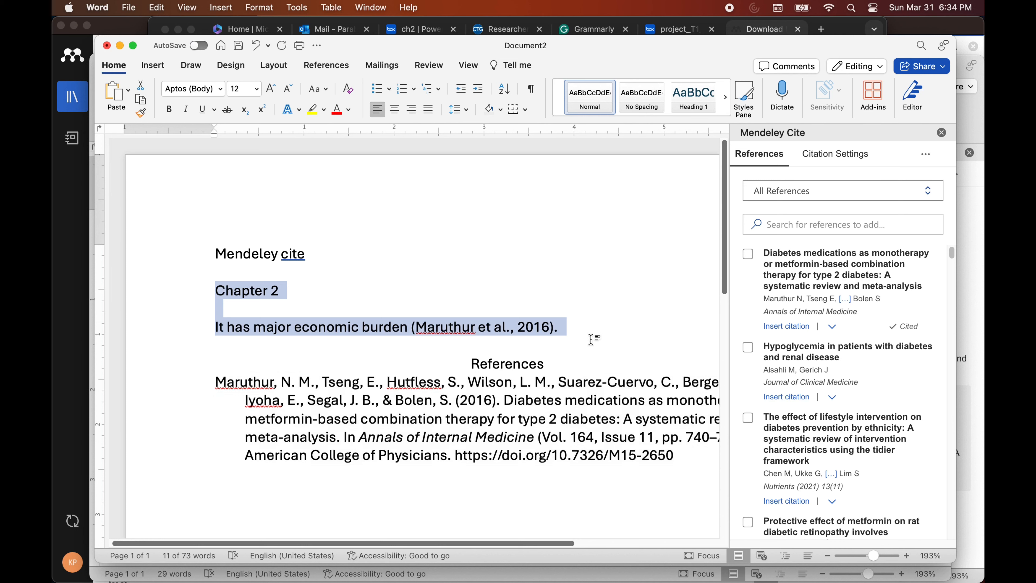
left_click(444, 327)
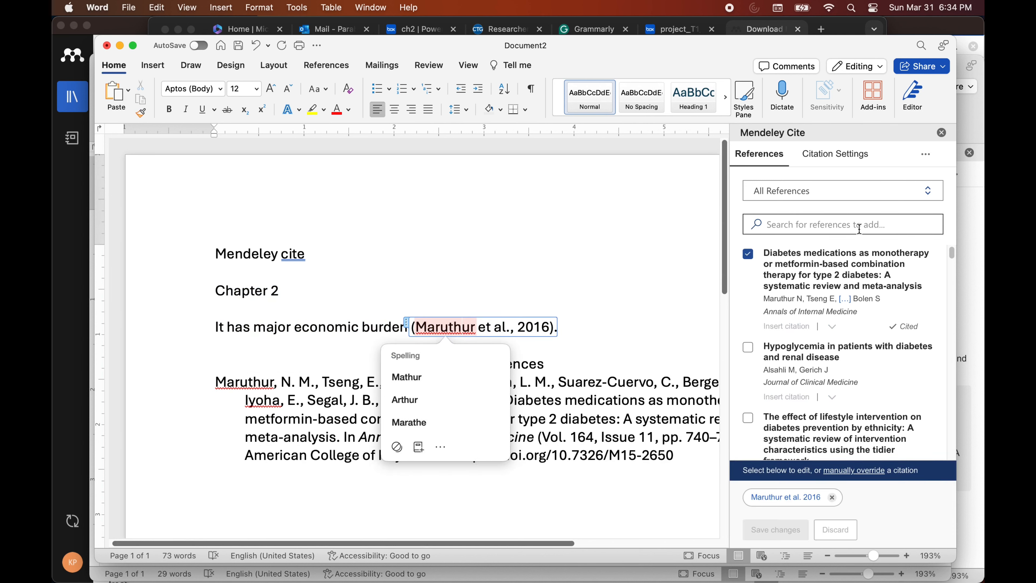
left_click(923, 157)
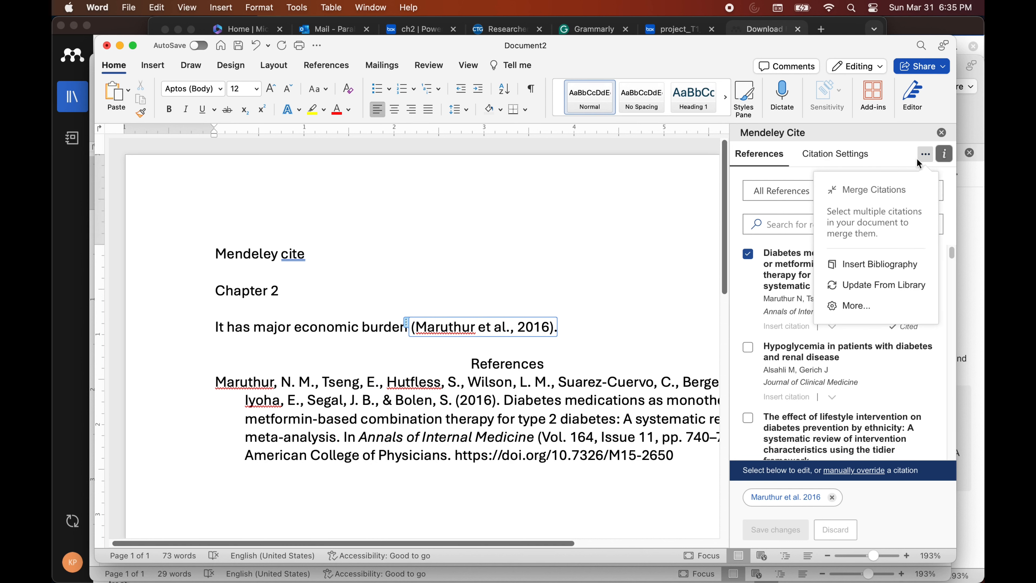
mouse_move(457, 581)
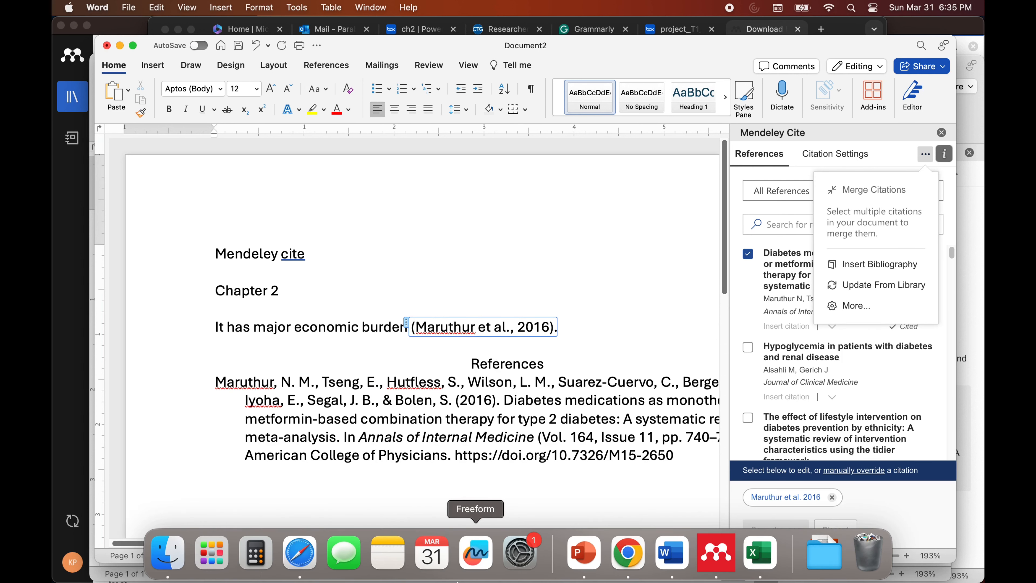
Return to Document3, start a new line after the Chapter 2 sentence, and open Mendeley Cite
right_click(673, 553)
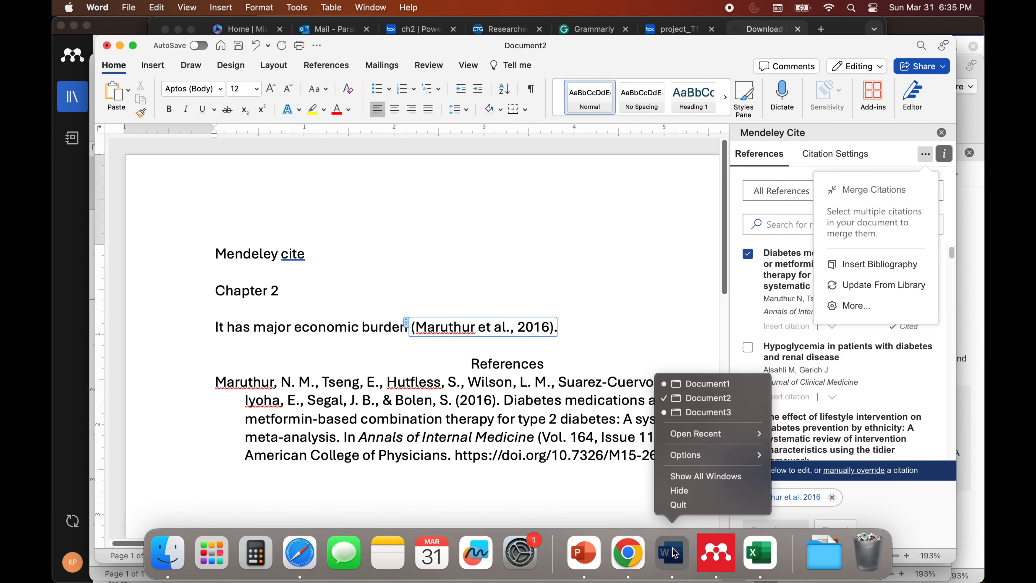
left_click(699, 417)
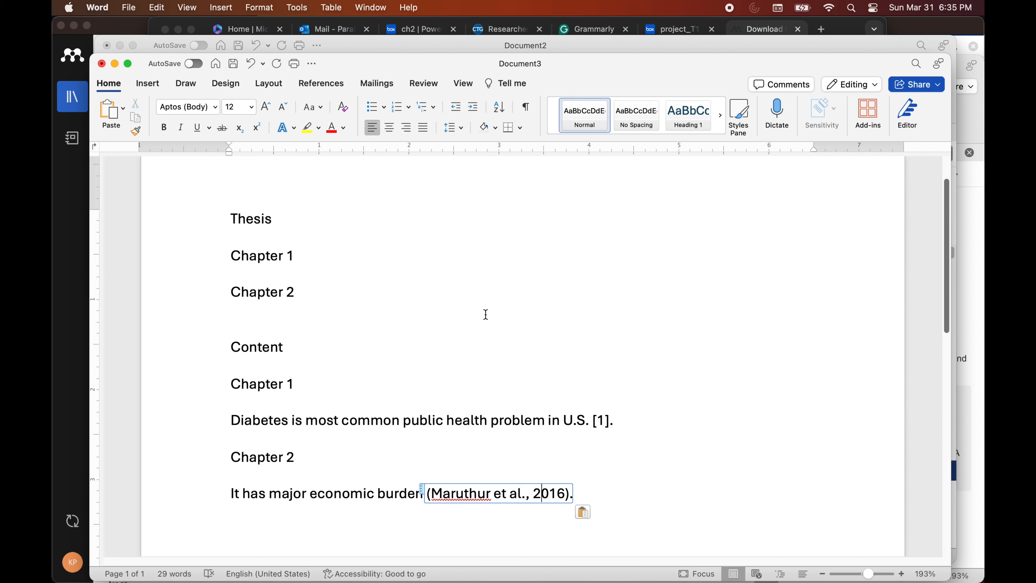
left_click(373, 304)
left_click(329, 84)
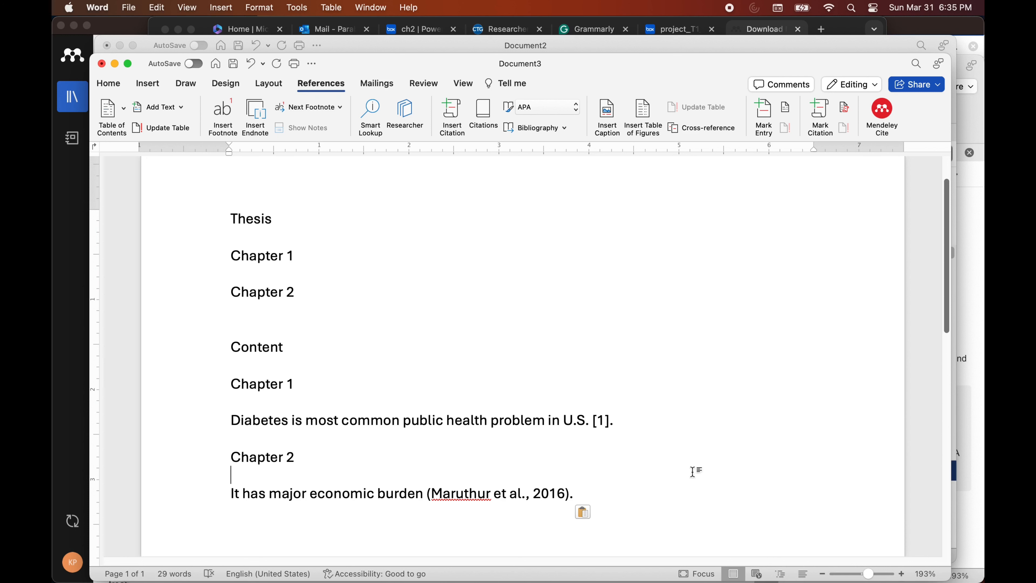
left_click(669, 488)
key("Return")
left_click(885, 131)
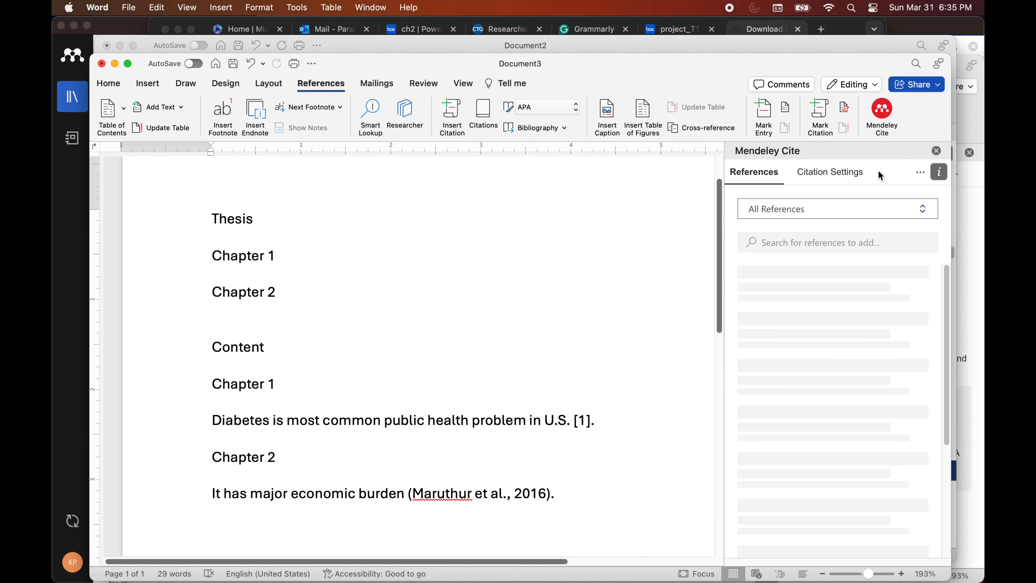
Update the references in Document3 from the Mendeley library
left_click(920, 173)
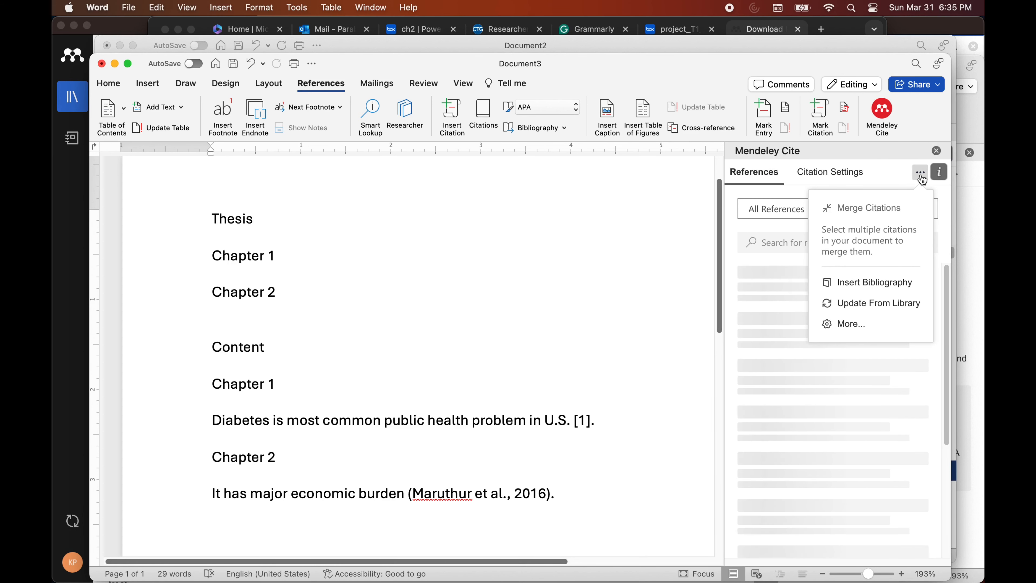
left_click(874, 309)
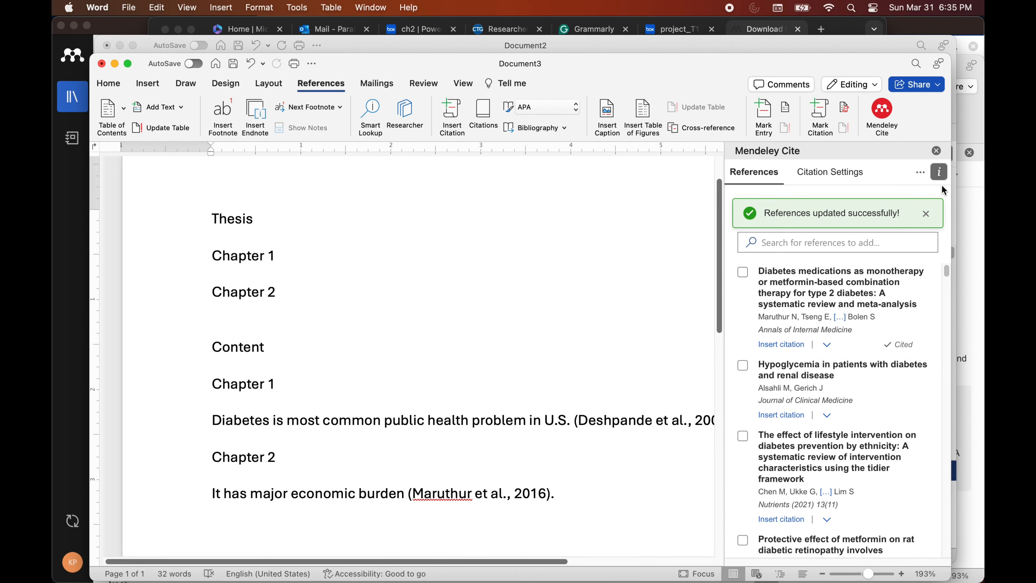
left_click(926, 213)
Open the Mendeley Cite citation settings for Document3 to check the citation style
left_click(922, 171)
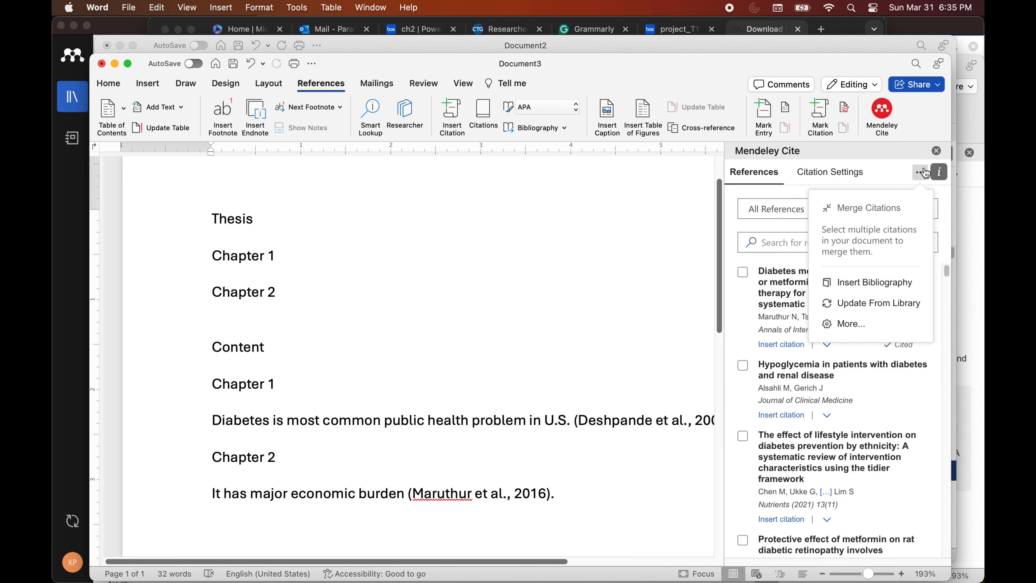
left_click(806, 171)
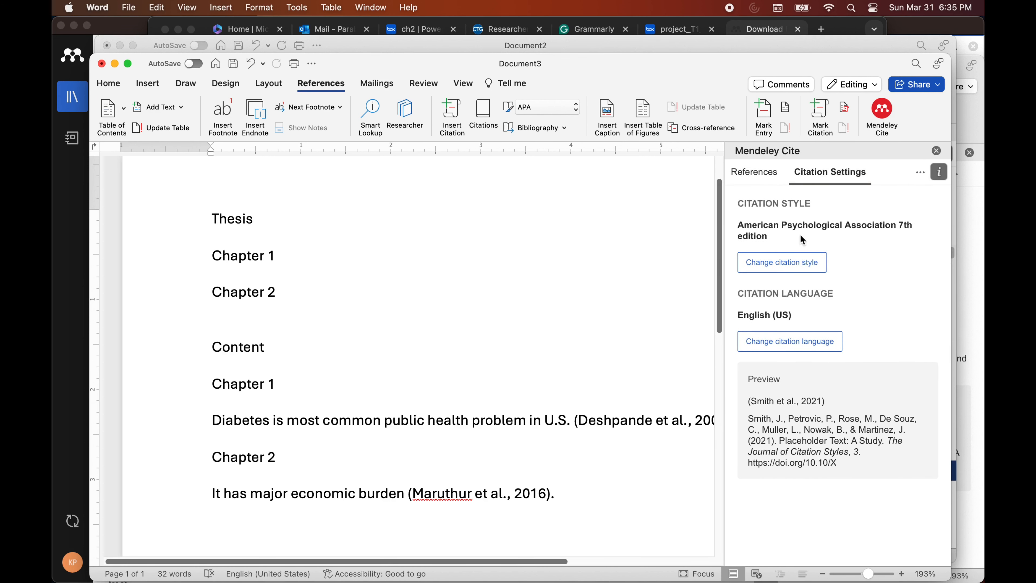